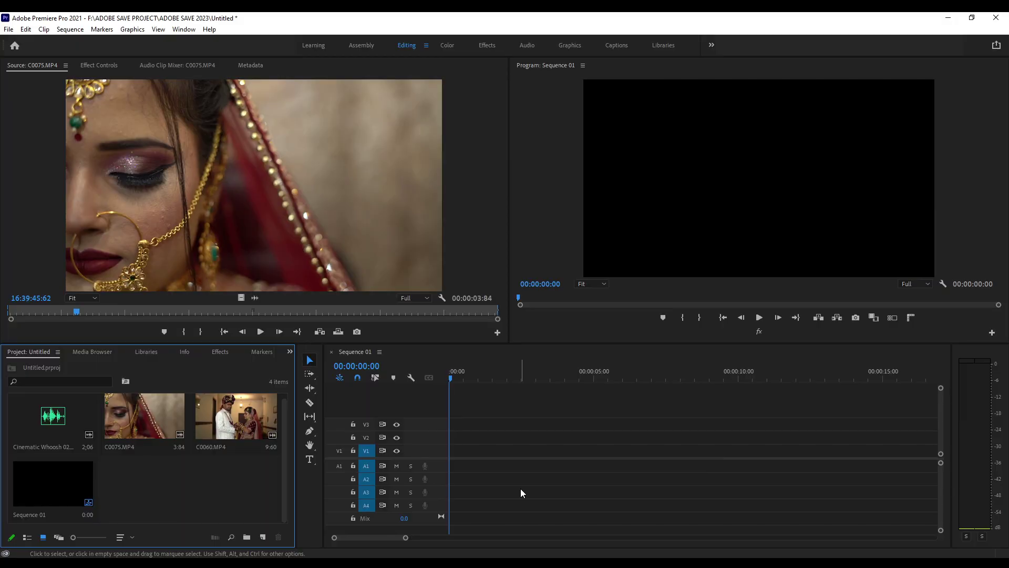
Step: Scrub C0075.MP4 in the Source monitor and mark the In point of the wanted section
mouse_move(78, 310)
mouse_down()
mouse_move(68, 311)
mouse_move(284, 313)
mouse_up()
key(i)
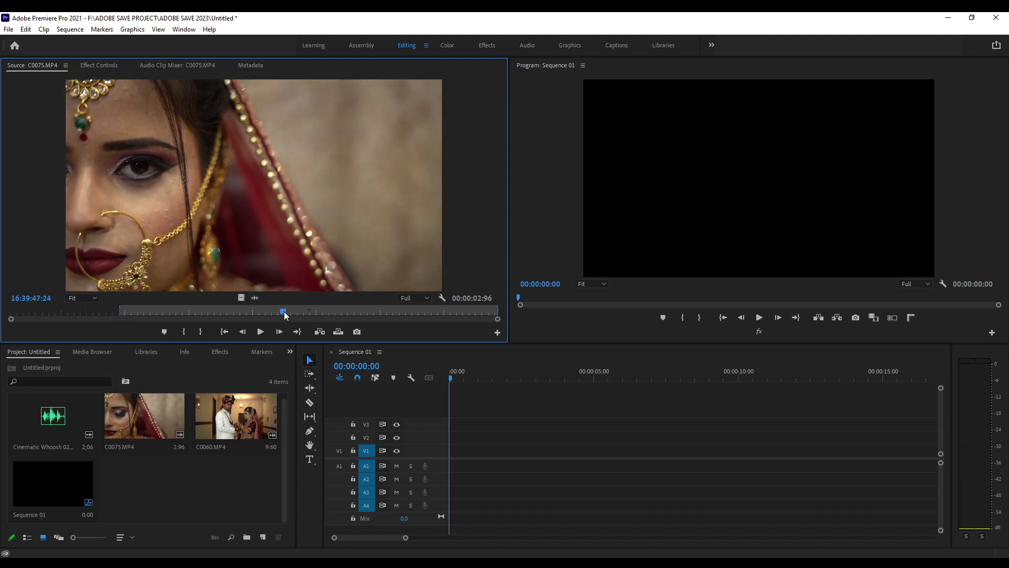
Step: Mark the Out point and drop the trimmed C0075.MP4 onto V1, keeping existing sequence settings
key(o)
mouse_move(162, 316)
mouse_down()
mouse_move(321, 315)
mouse_move(288, 319)
mouse_move(440, 432)
mouse_move(441, 450)
mouse_up()
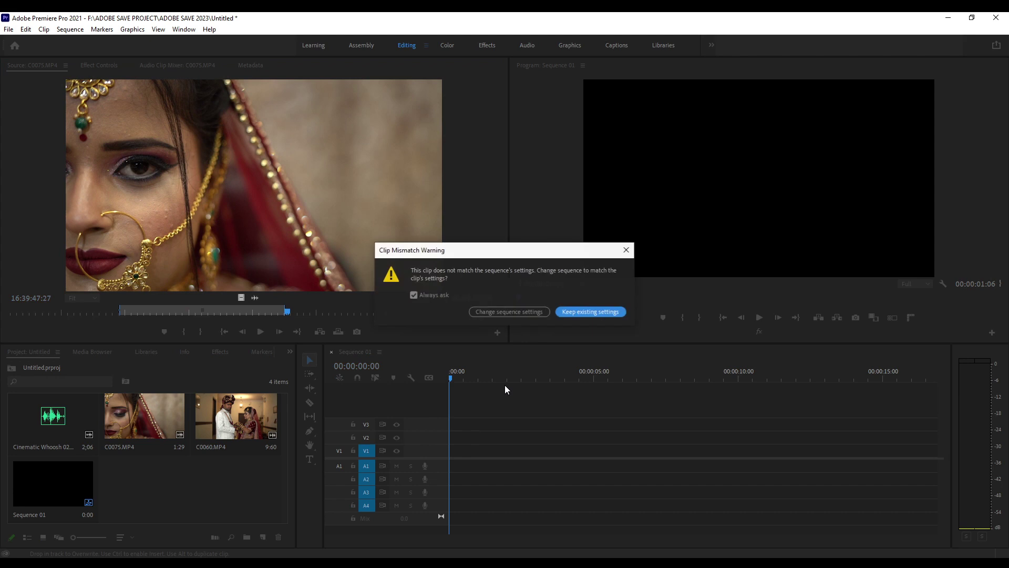
click(579, 316)
Step: Zoom the timeline in on the short bride clip and scrub through its first frames
drag(471, 385, 457, 379)
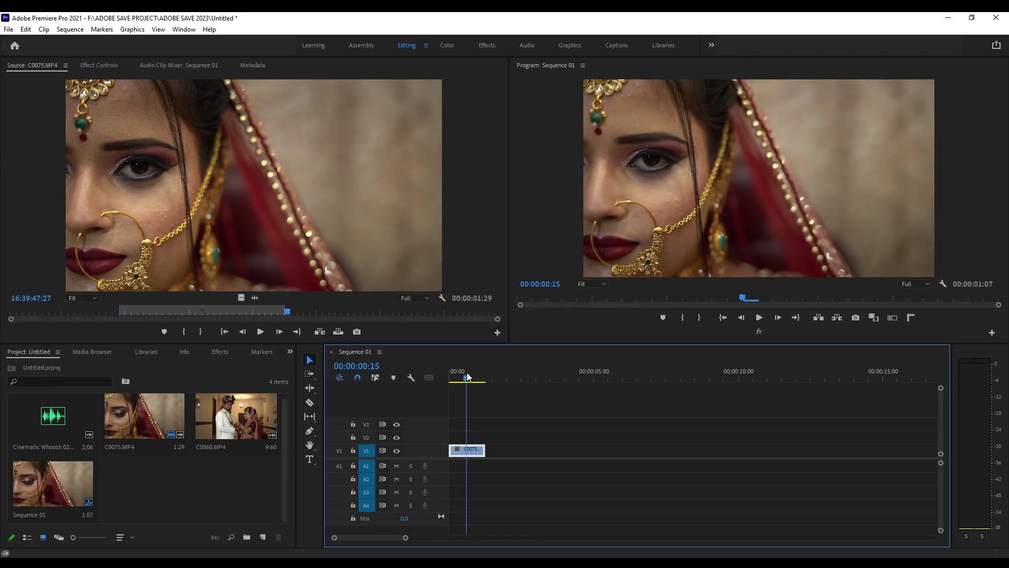
drag(405, 537, 360, 537)
click(470, 379)
mouse_move(470, 379)
mouse_down()
mouse_move(476, 399)
mouse_move(445, 409)
mouse_up()
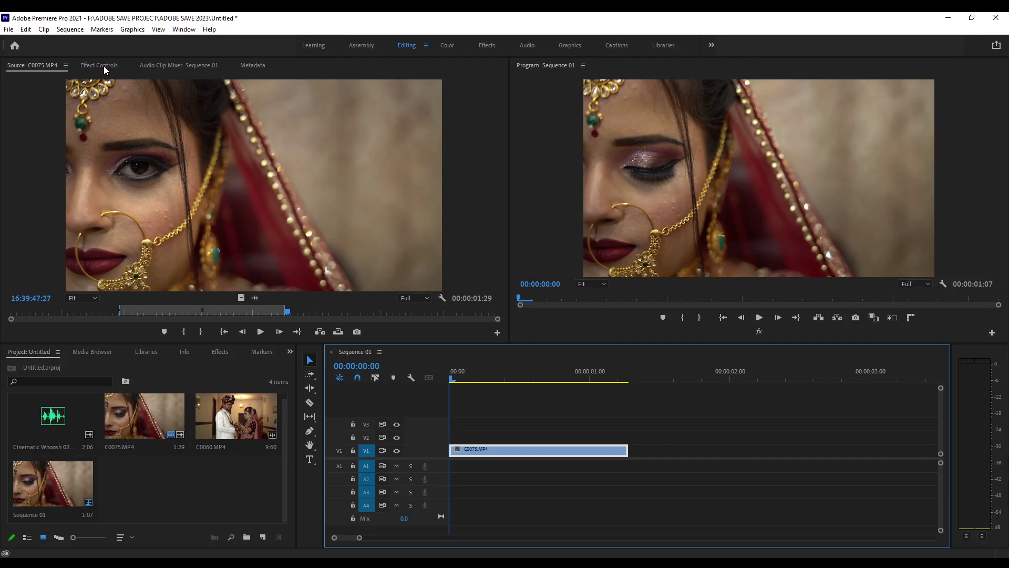
Step: Add an inverted ellipse opacity mask with 0 feather, flattened into an oval beside the bride's eye
click(103, 65)
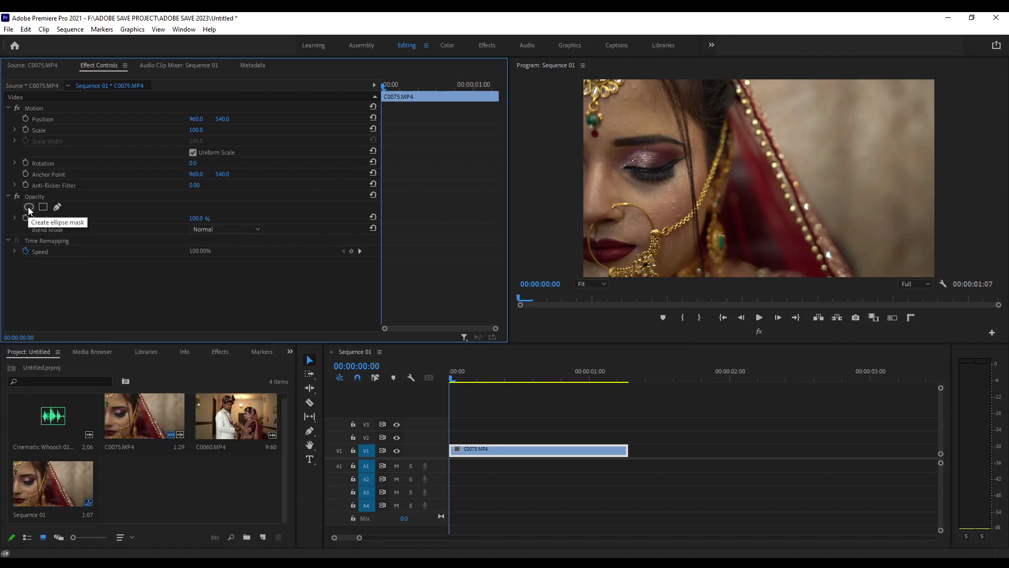
click(29, 207)
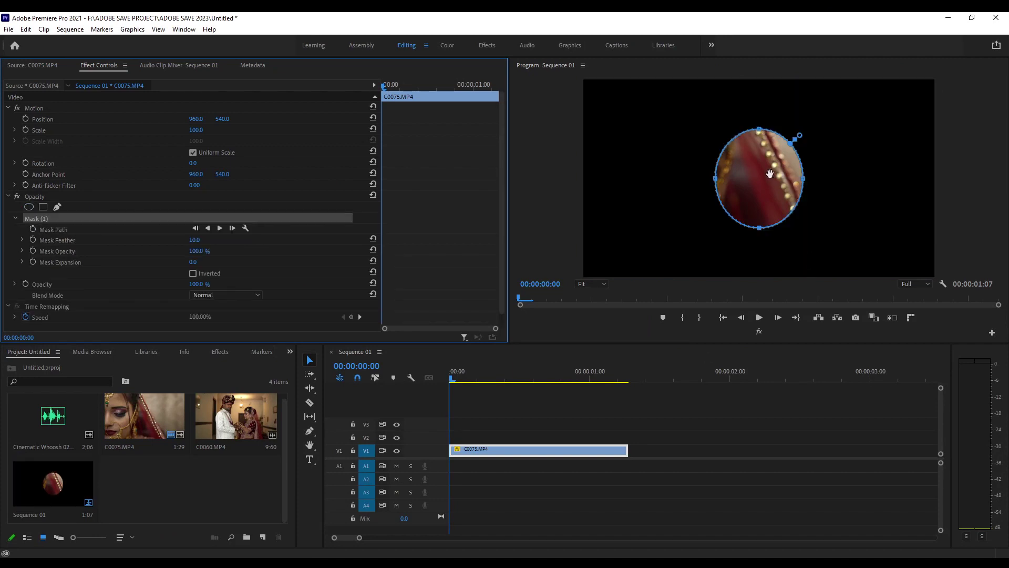
drag(769, 173, 750, 174)
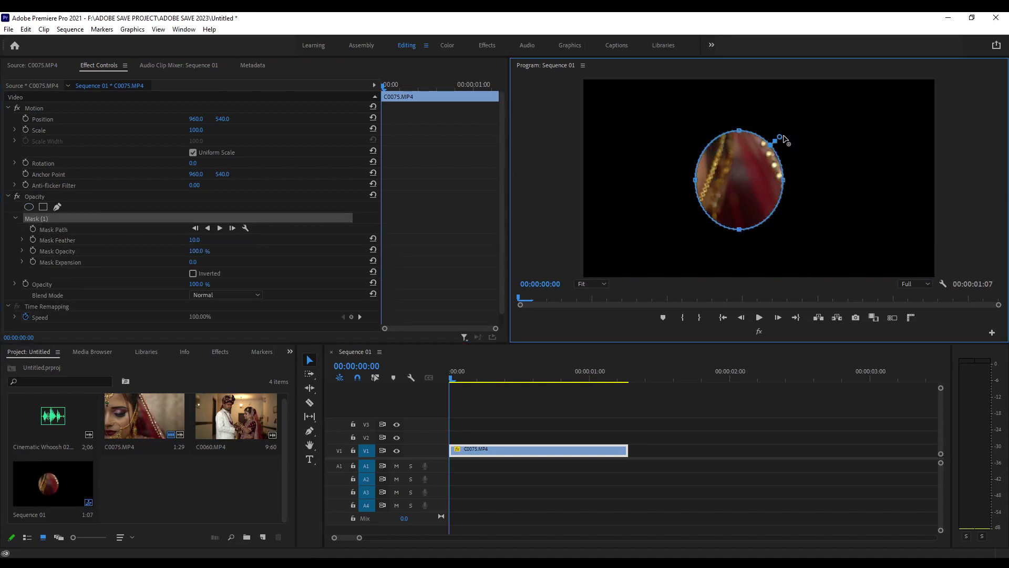
drag(783, 139, 776, 151)
click(193, 273)
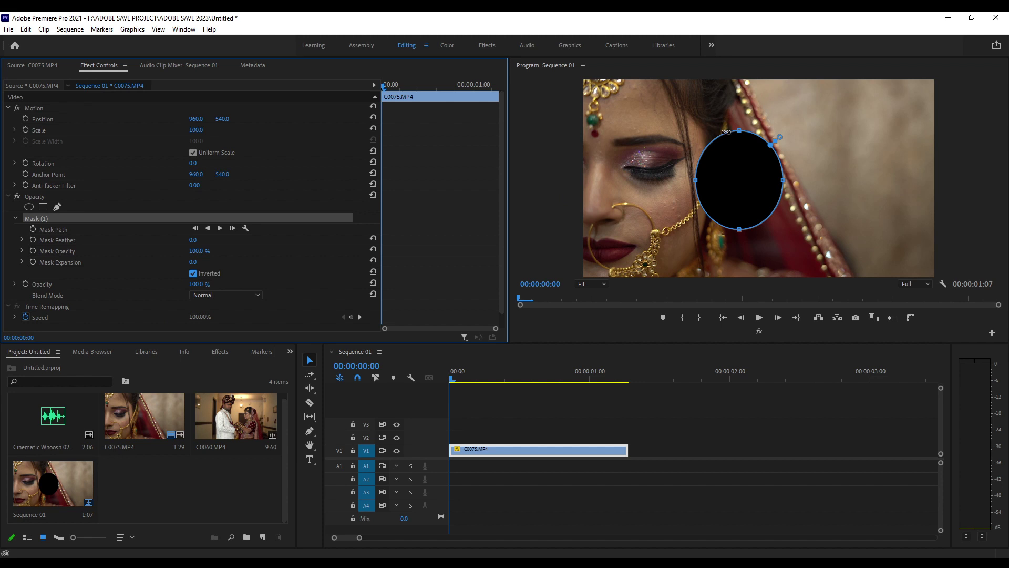
mouse_move(739, 131)
mouse_down()
mouse_move(739, 202)
mouse_move(641, 167)
mouse_move(654, 168)
mouse_up()
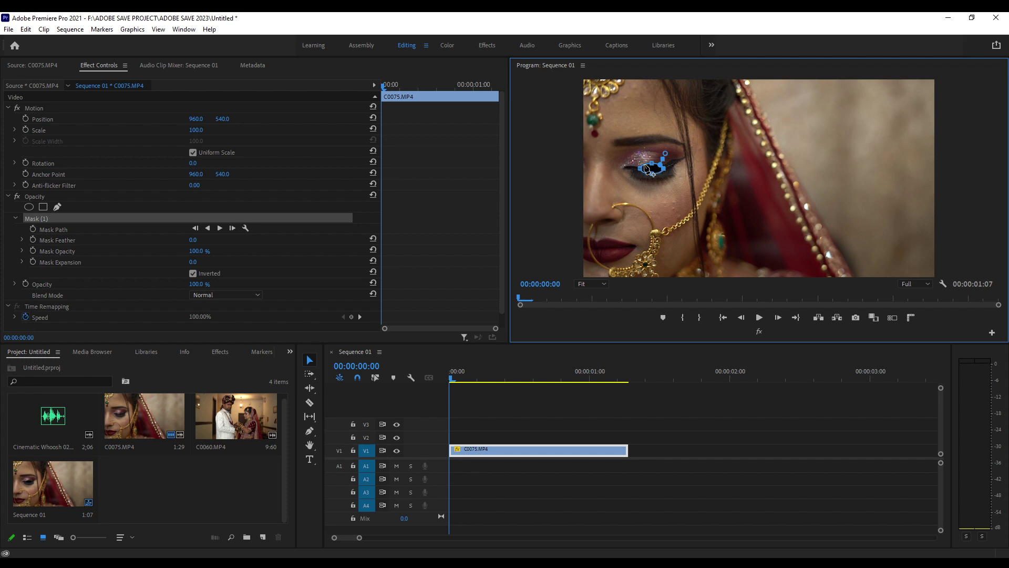
Step: Zoom the Program monitor to 200% on the masked eye and step two frames forward
click(594, 284)
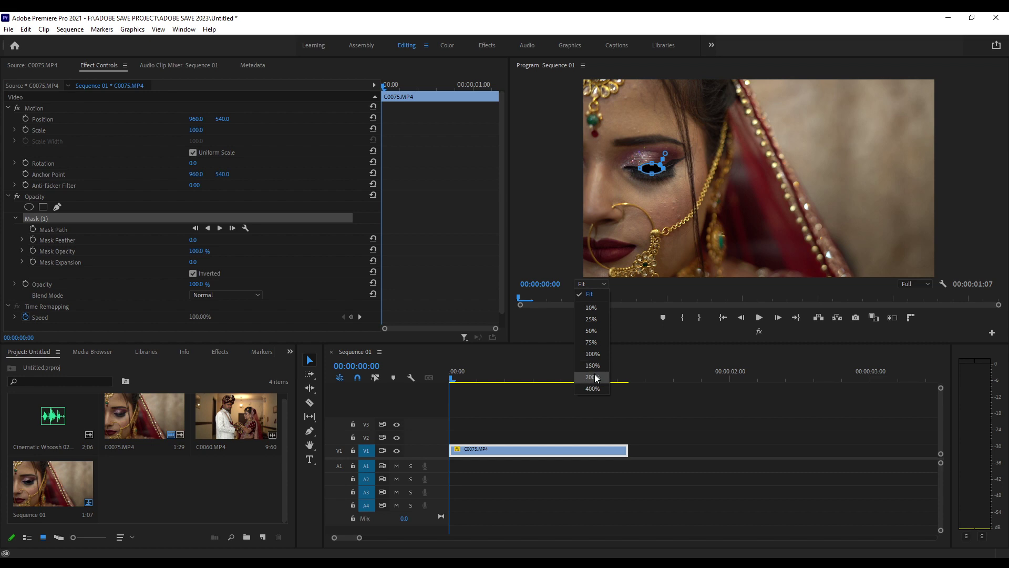
click(596, 377)
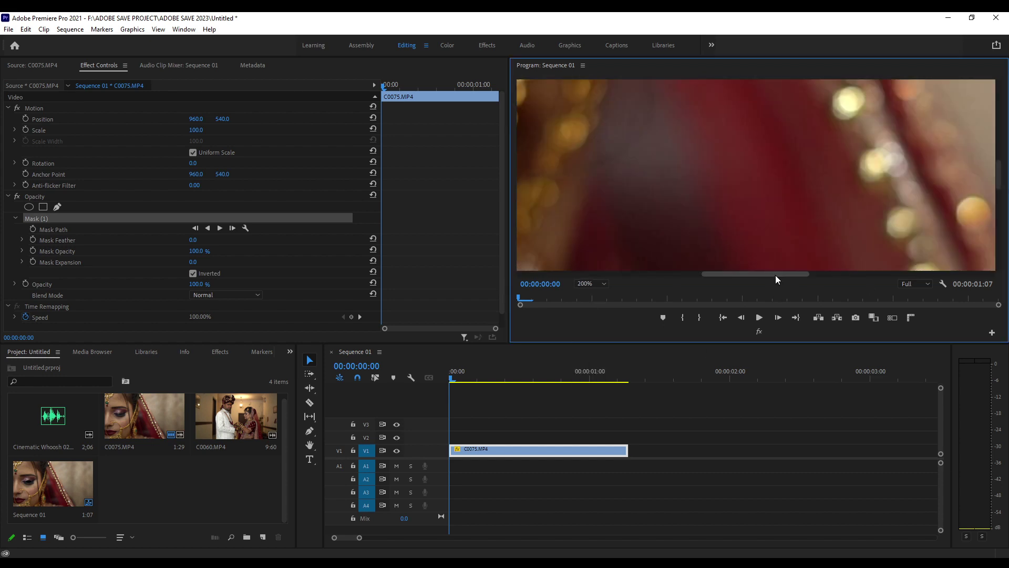
drag(774, 274, 642, 286)
drag(999, 176, 998, 167)
click(469, 453)
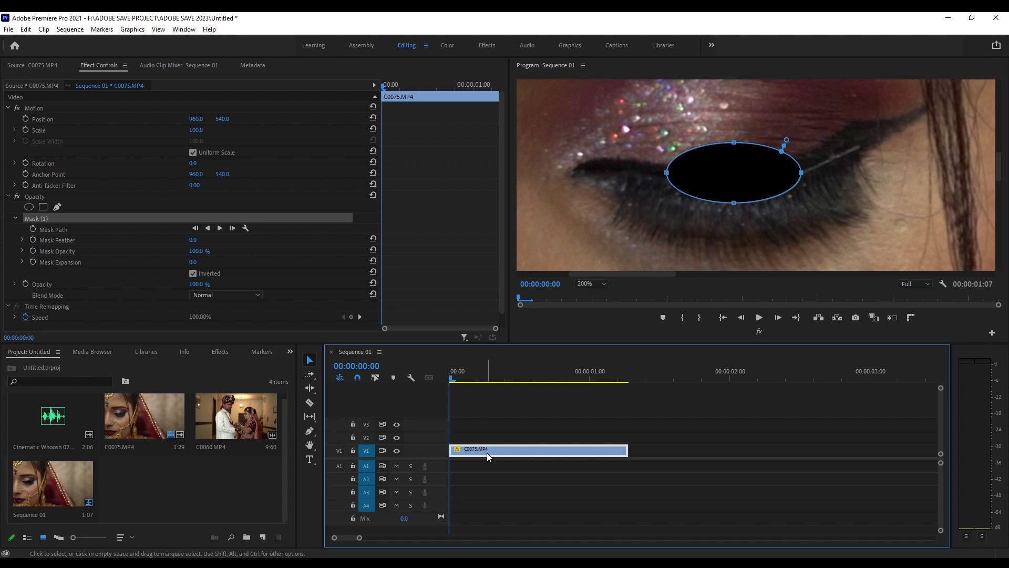
key(Right)
key(Right)
key(Right)
key(Right)
key(Right)
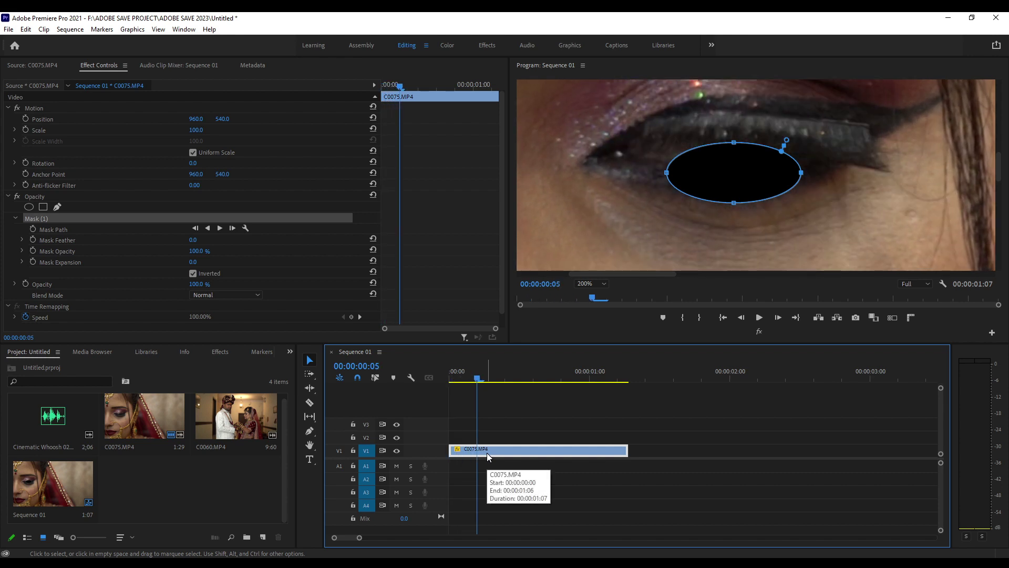
key(Right)
drag(997, 170, 997, 166)
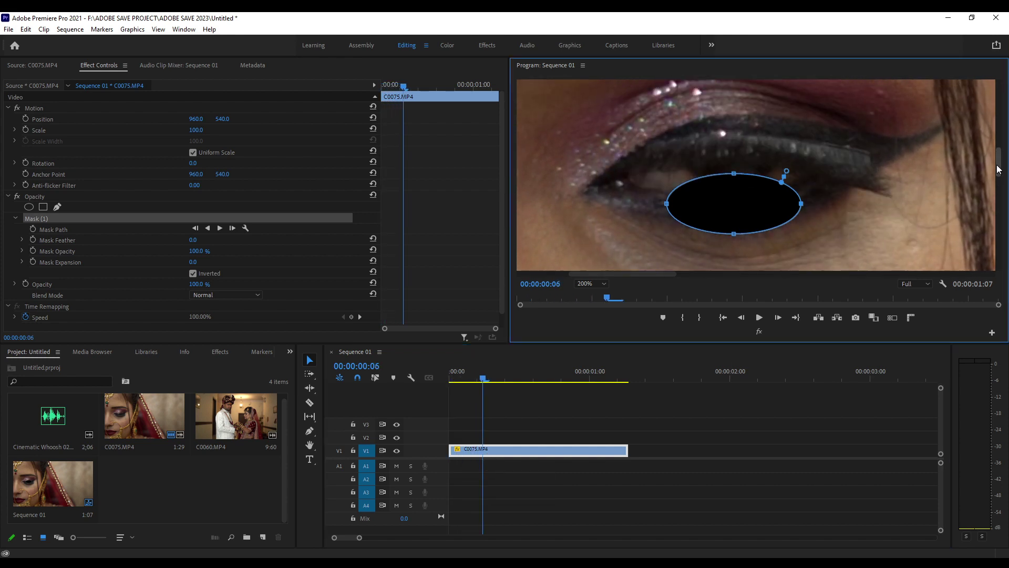
click(485, 458)
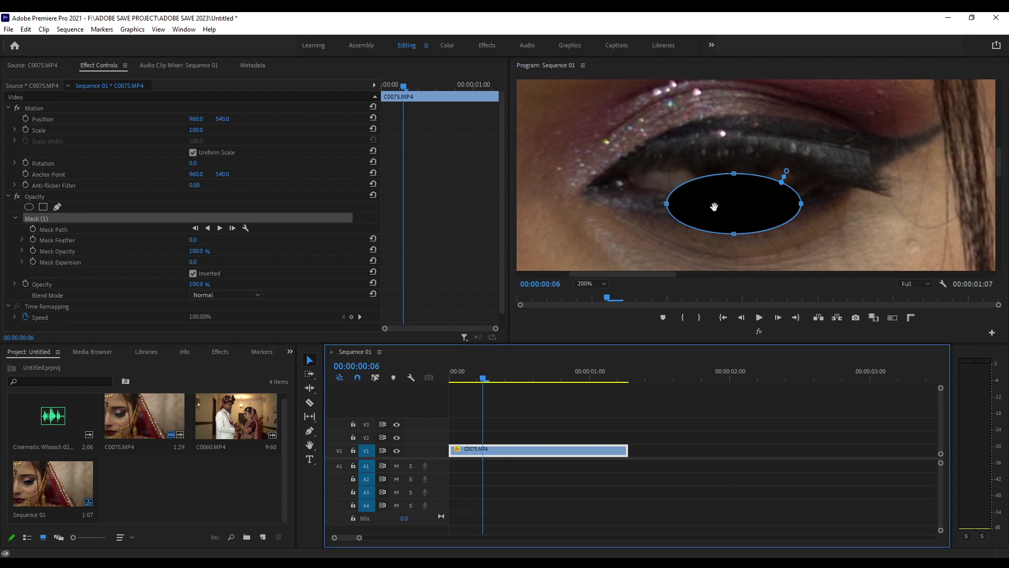
Step: Drag the mask vertices into a thin, narrow slit centred on the iris
mouse_move(801, 204)
mouse_down()
mouse_move(776, 205)
mouse_move(734, 162)
mouse_up()
mouse_move(729, 127)
mouse_down()
mouse_move(730, 173)
mouse_move(770, 180)
mouse_up()
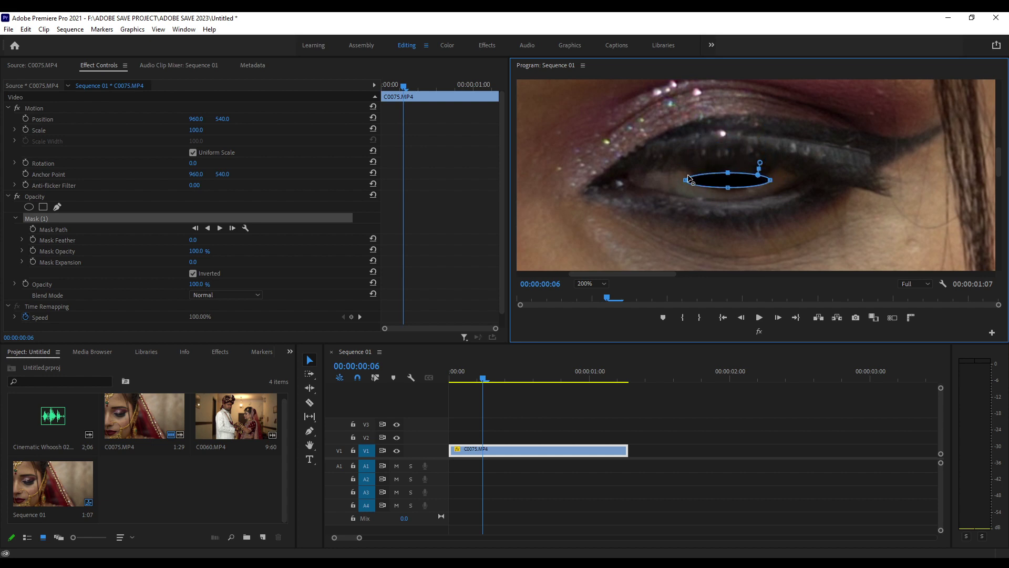
drag(685, 180, 695, 181)
Step: Start a Mask Path keyframe at frame 6, then make the mask taller and wider on the next frame
click(510, 451)
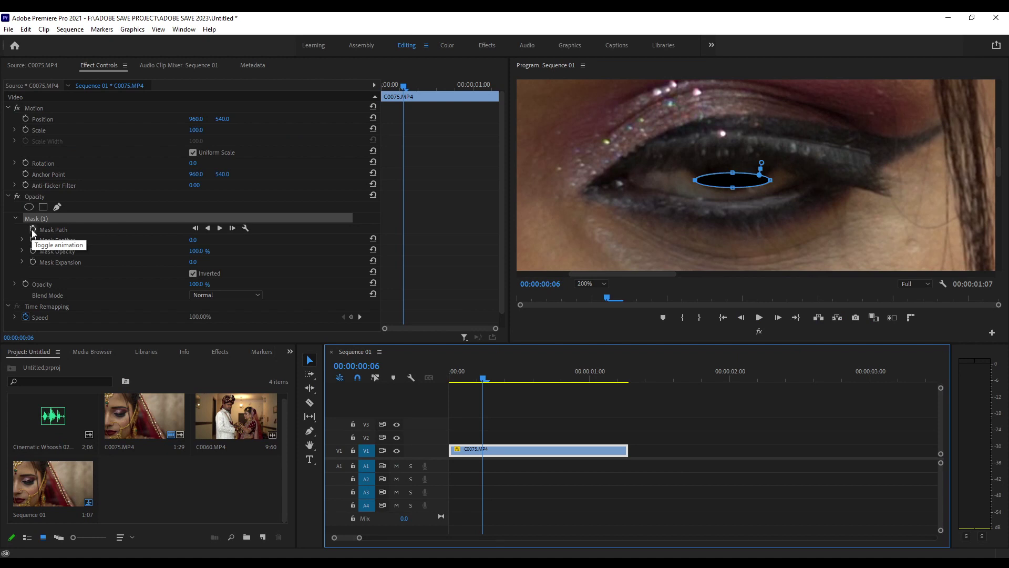
click(33, 229)
click(65, 219)
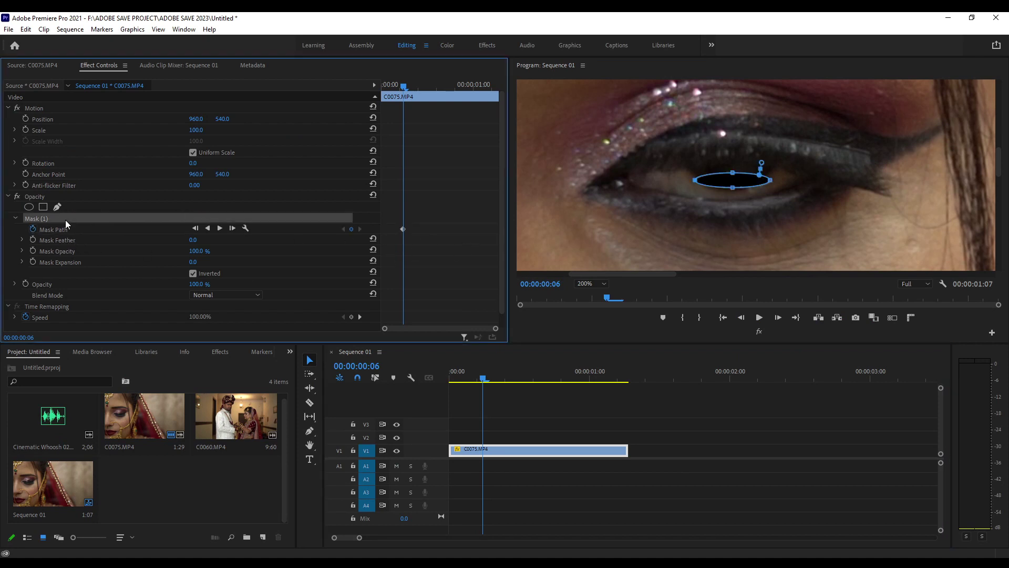
key(Right)
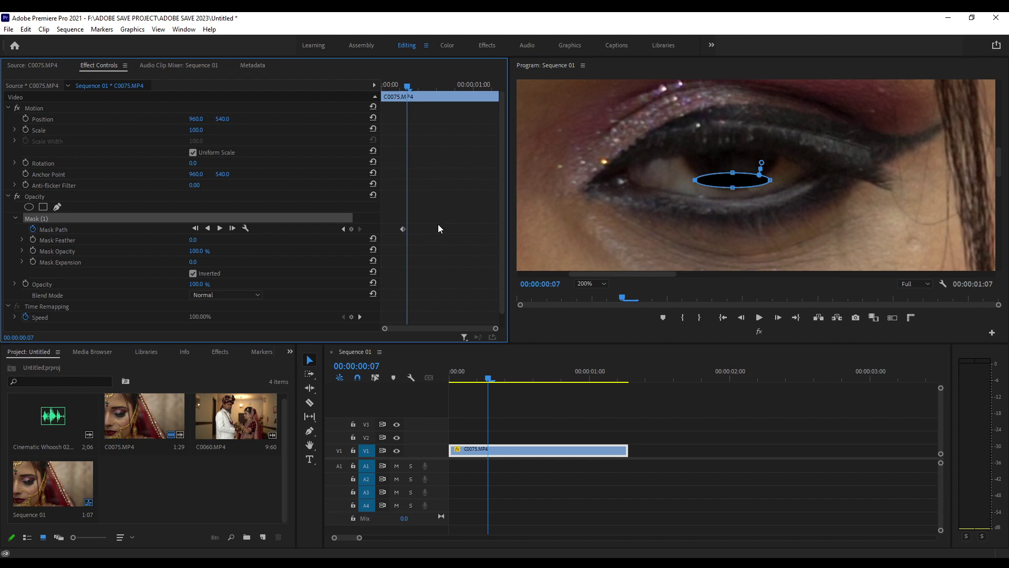
drag(733, 173, 731, 152)
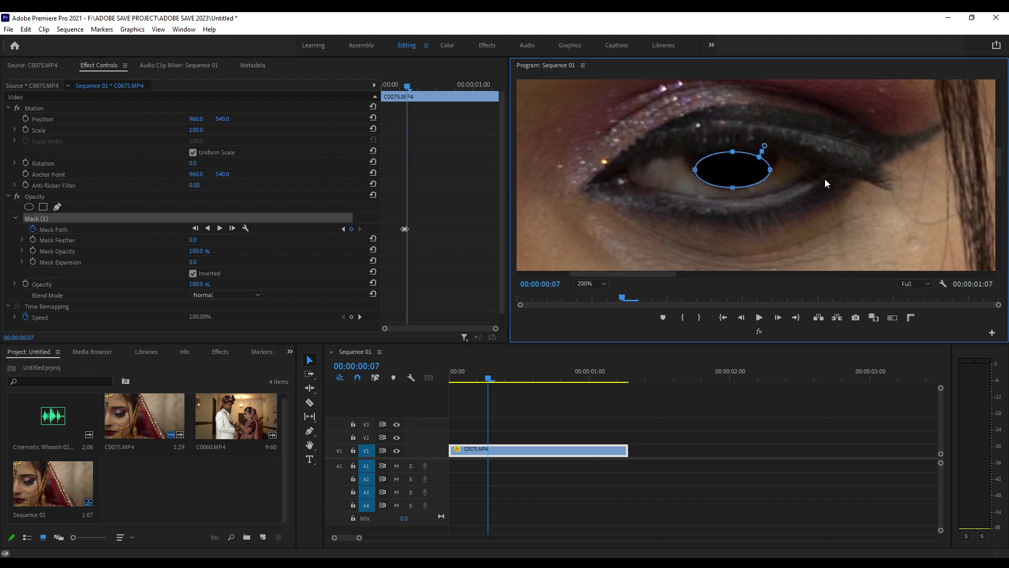
drag(770, 169, 774, 169)
drag(695, 170, 692, 169)
Step: Keep raising the mask's top edge and widening it frame by frame as the eye opens
click(421, 210)
key(Right)
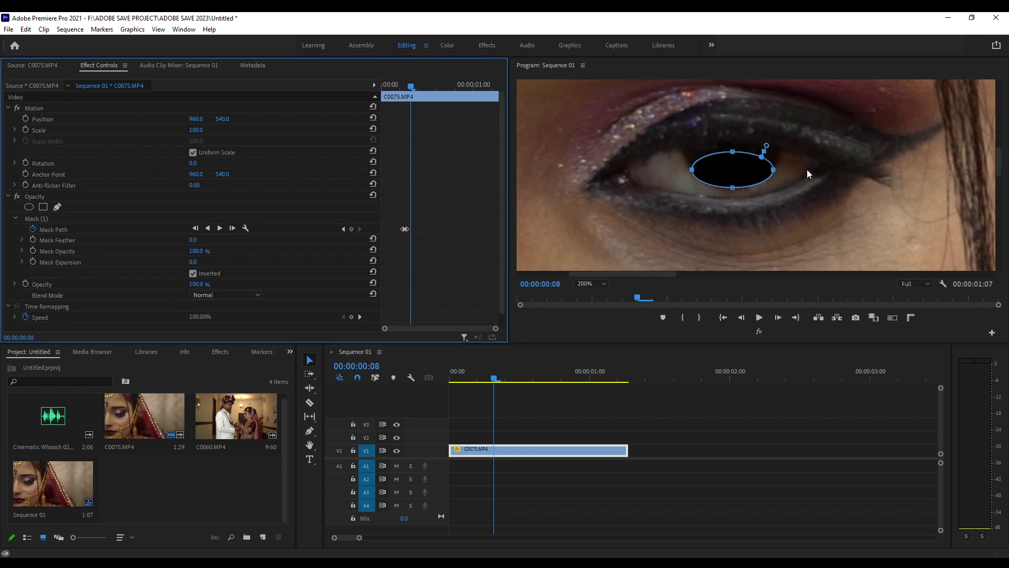
drag(731, 152, 730, 144)
click(472, 201)
key(Right)
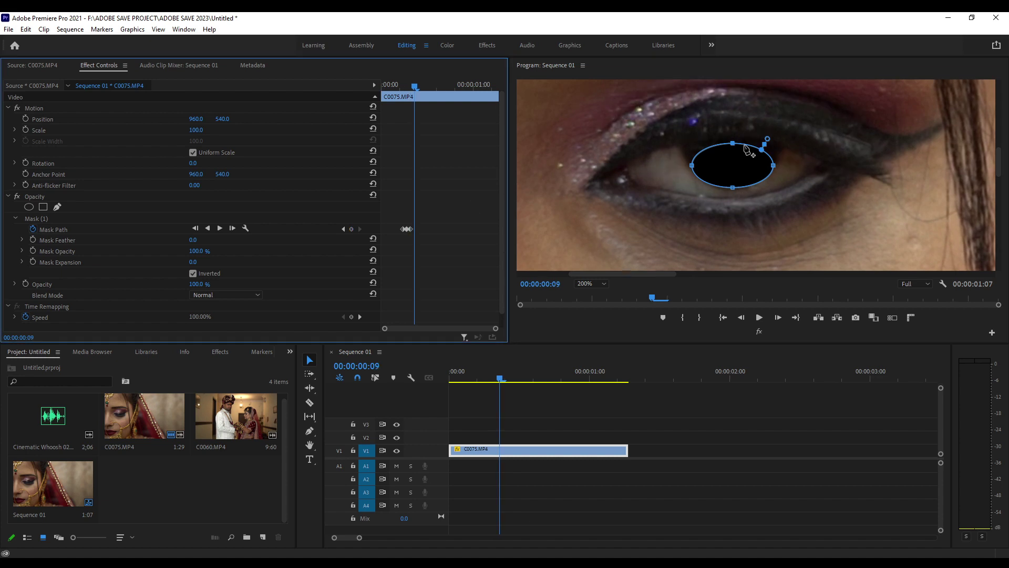
drag(732, 143, 731, 136)
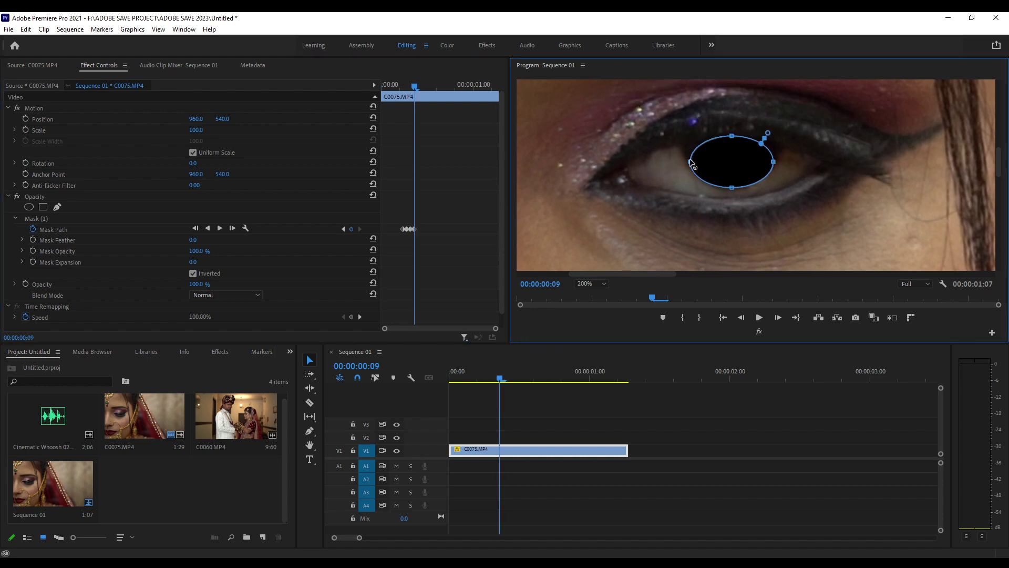
drag(774, 163, 776, 164)
key(Right)
drag(733, 135, 734, 130)
click(448, 185)
key(Right)
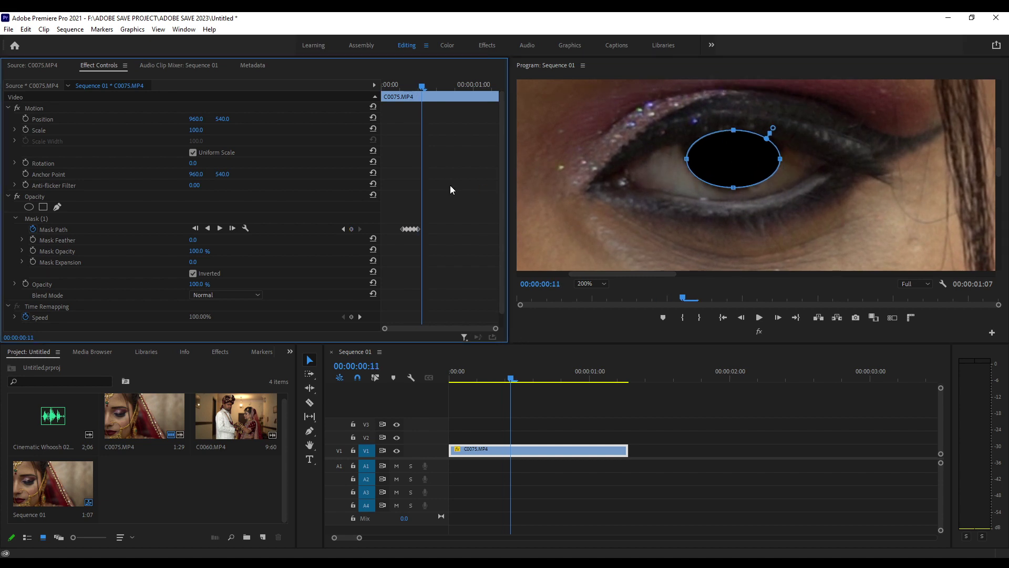
drag(735, 131, 734, 130)
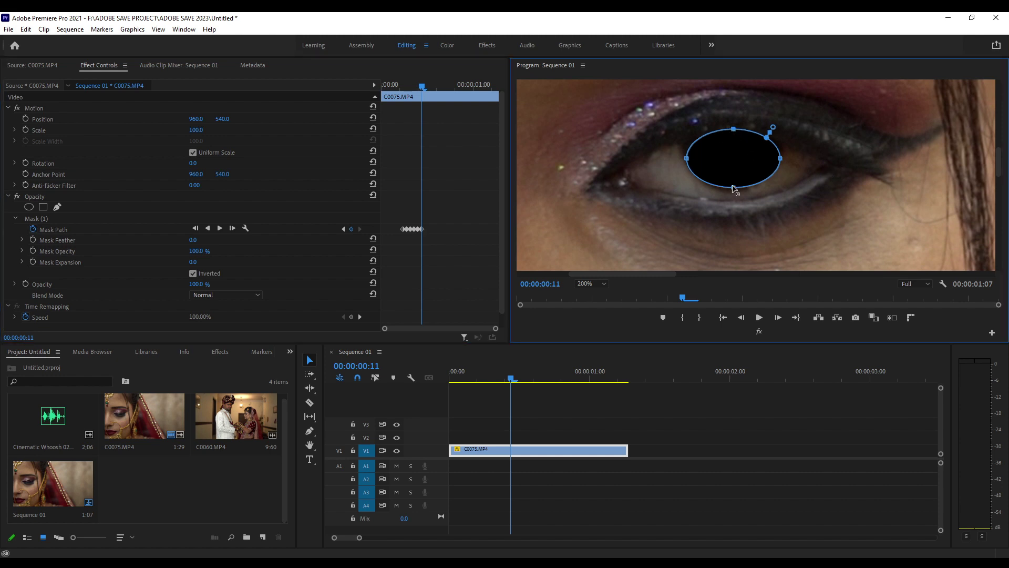
Step: Finish keyframing the mask, enlarging it around the eye through frame 14
key(Right)
drag(780, 158, 784, 157)
drag(733, 129, 734, 127)
key(Right)
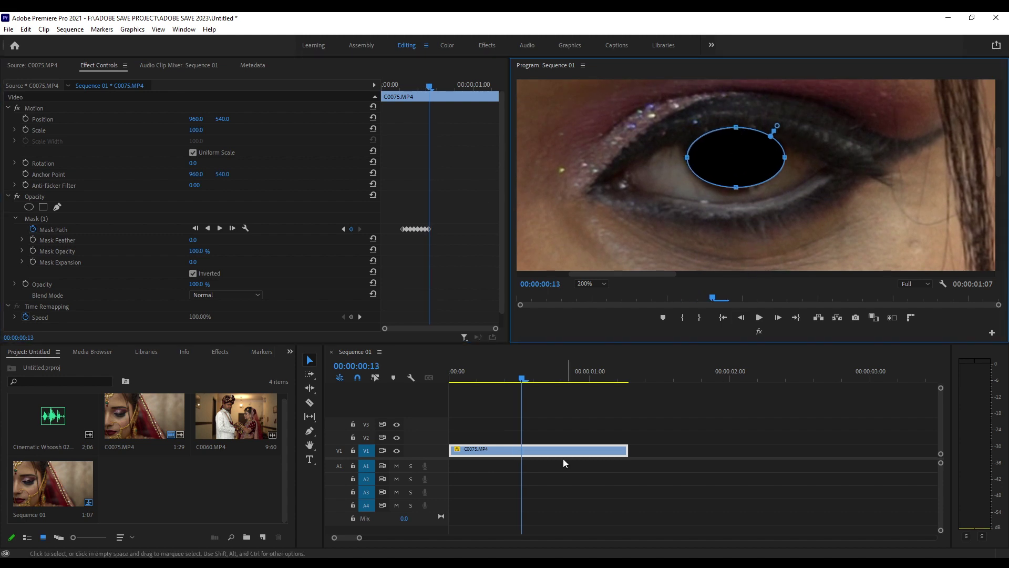
key(Right)
drag(686, 158, 684, 155)
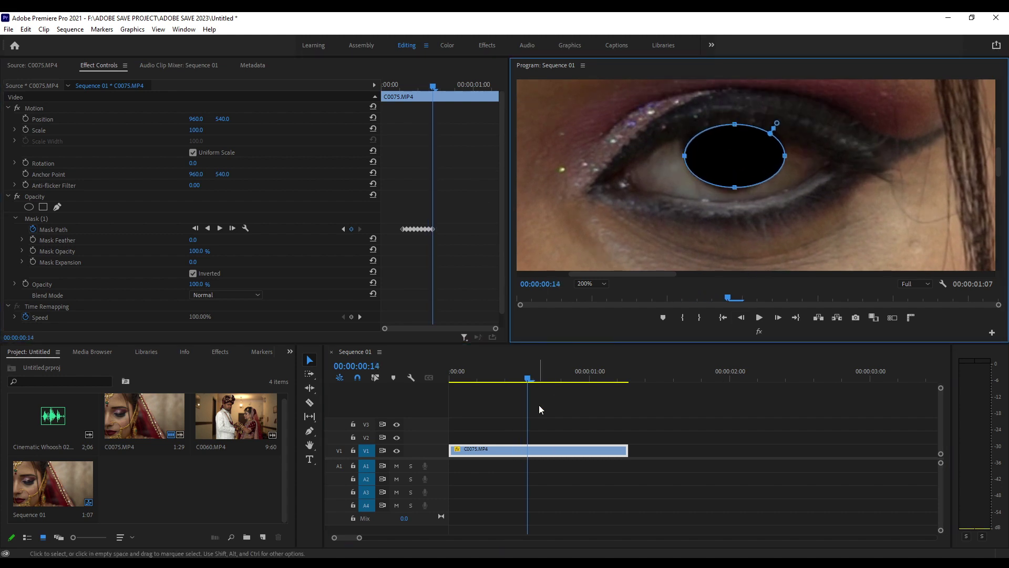
click(603, 283)
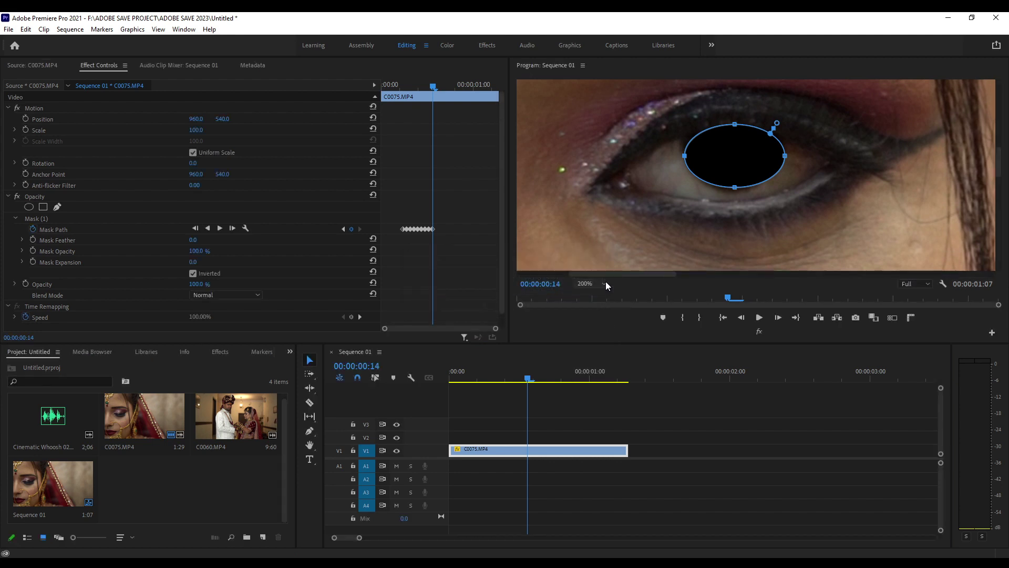
click(599, 284)
Step: Fit the Program view and razor the bride clip at 00:00:00:15, opening the second piece's menu
click(601, 294)
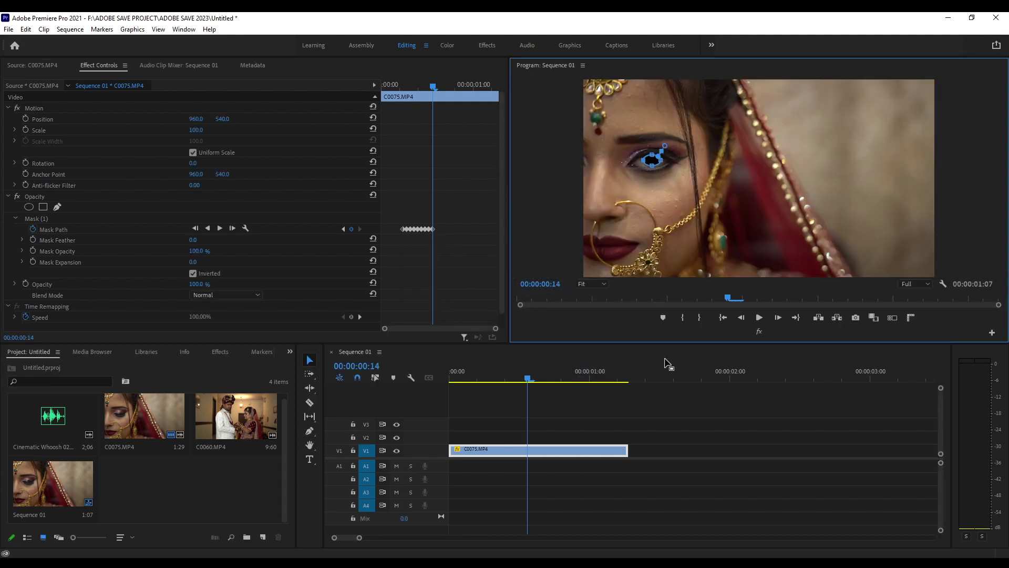
click(703, 409)
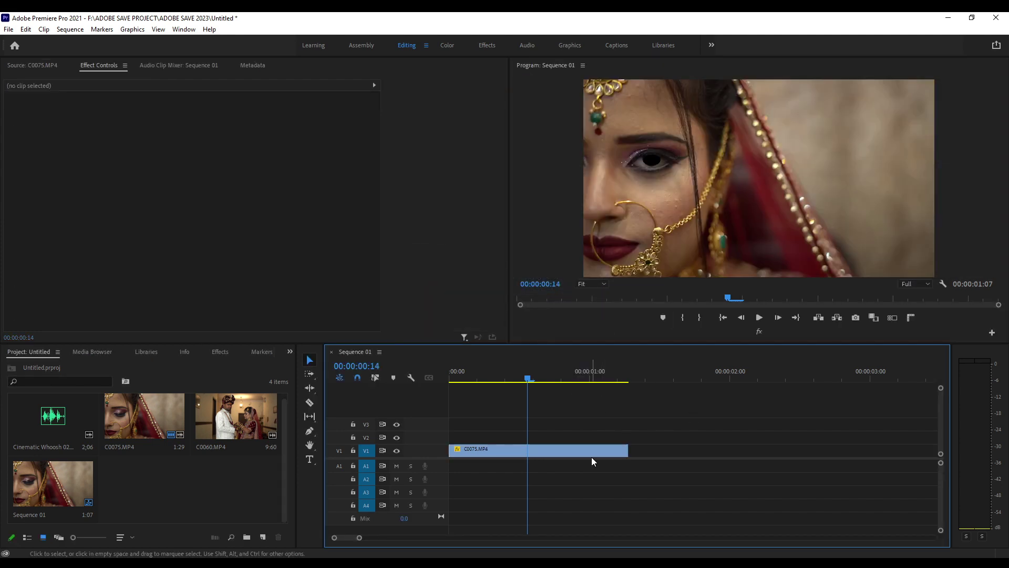
click(525, 455)
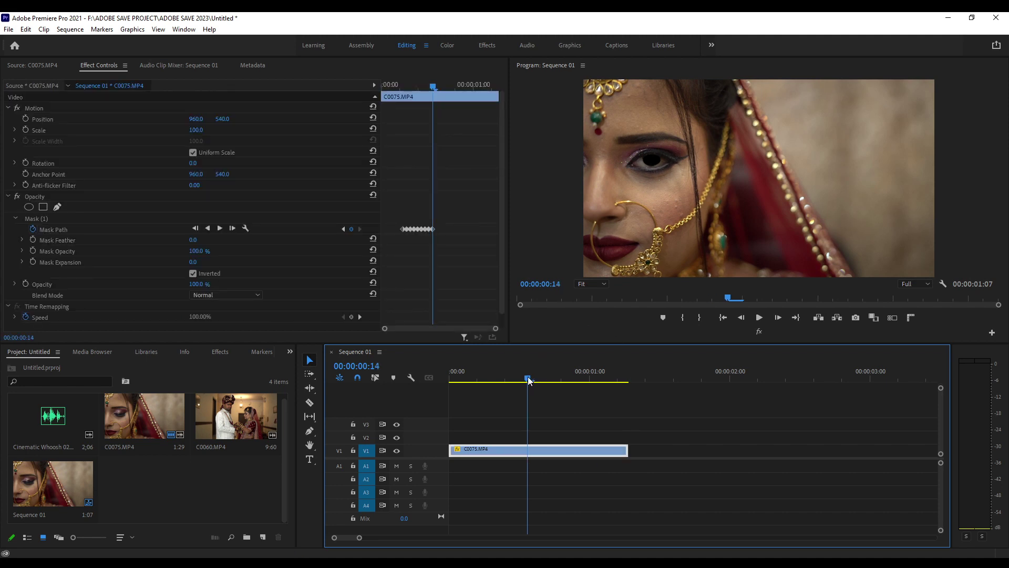
key(Right)
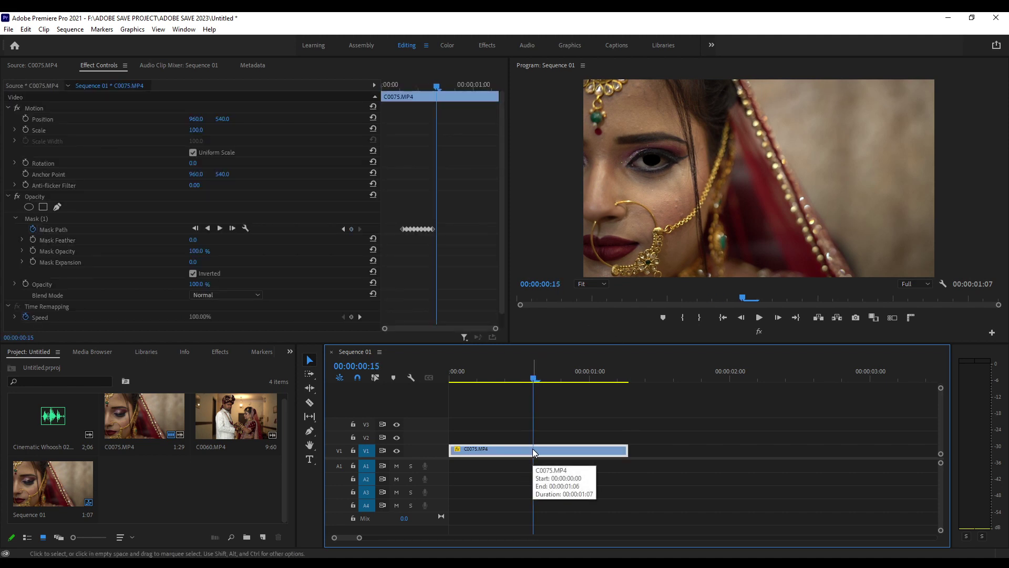
key(c)
click(533, 451)
key(v)
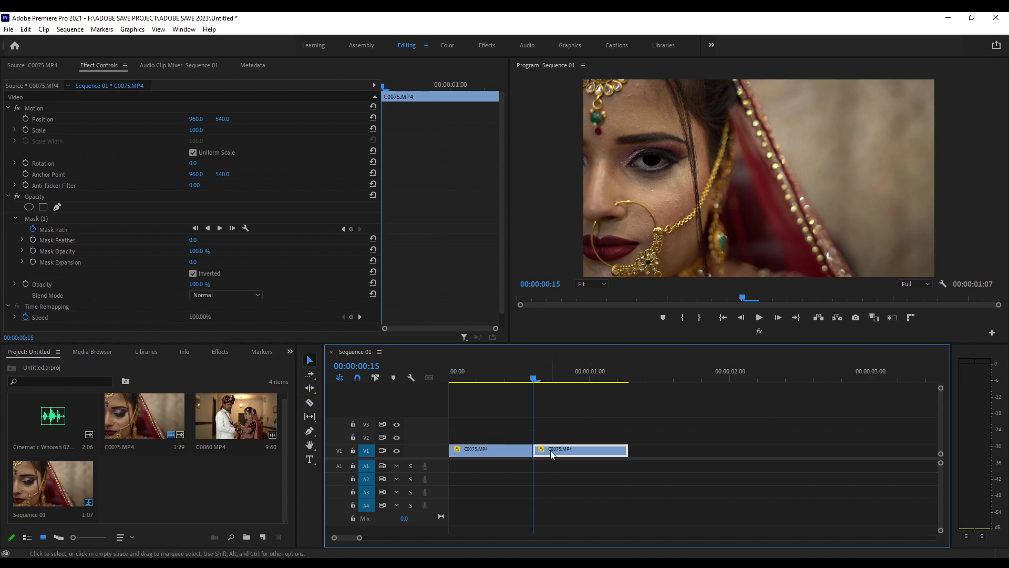
right_click(550, 450)
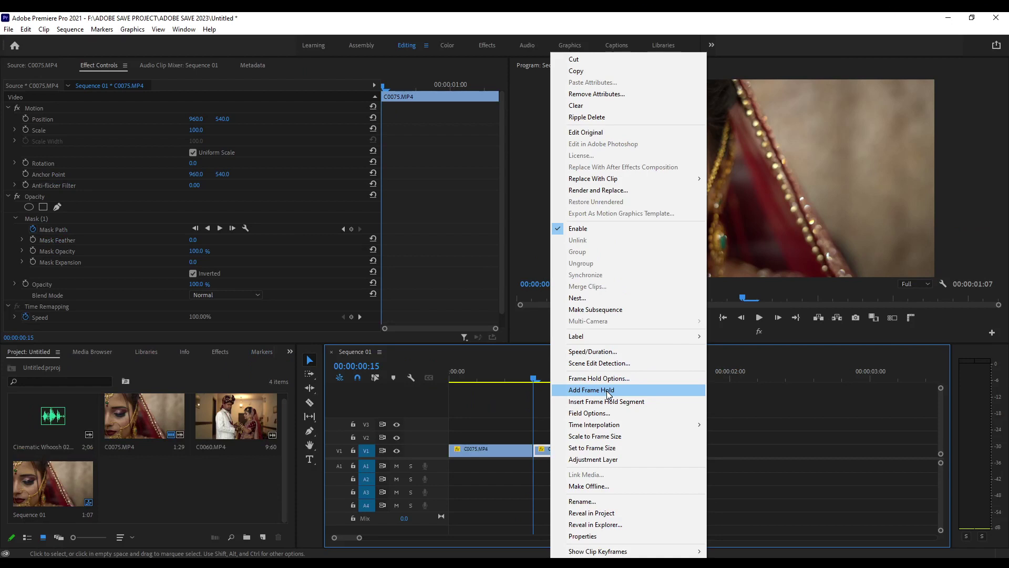
Step: Add a Frame Hold to the second bride piece, preview it, and park at 00:00:00:05
click(608, 392)
key(space)
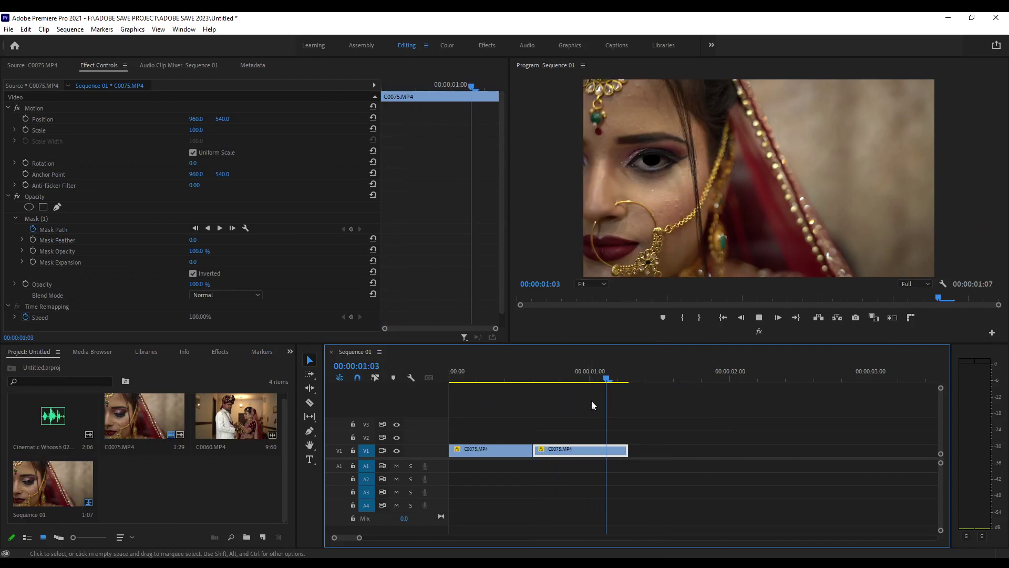
click(446, 376)
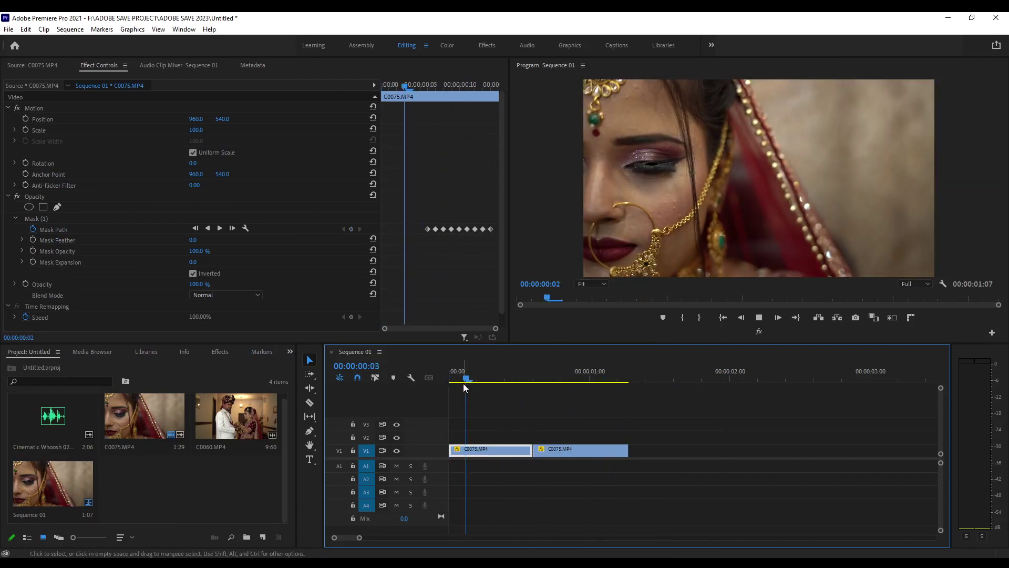
key(space)
drag(477, 377, 471, 378)
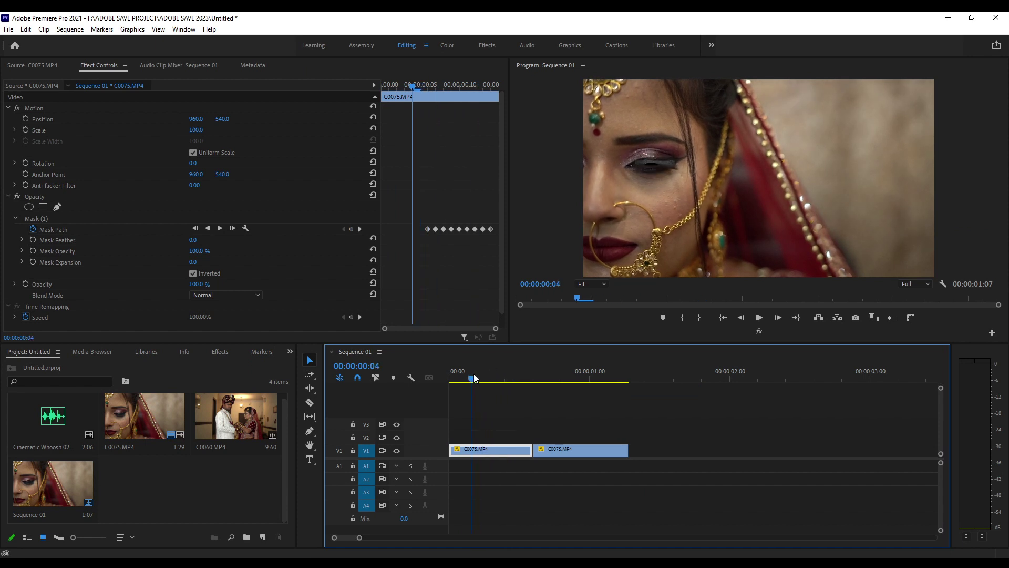
drag(471, 379, 477, 377)
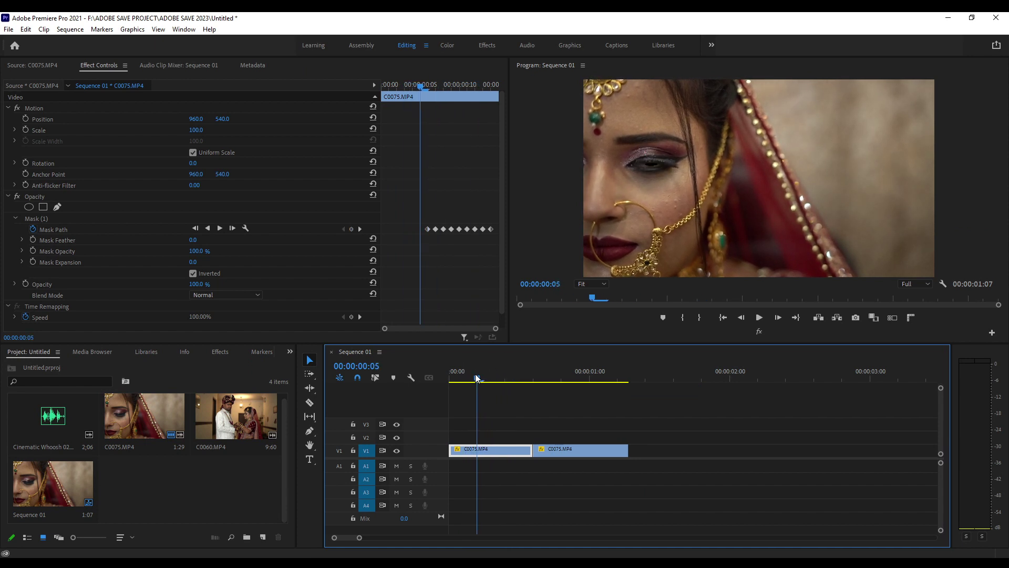
Step: Razor the first piece at 00:00:00:05 and check the eye at 200% before fitting again
key(c)
click(477, 450)
key(v)
drag(476, 378, 461, 379)
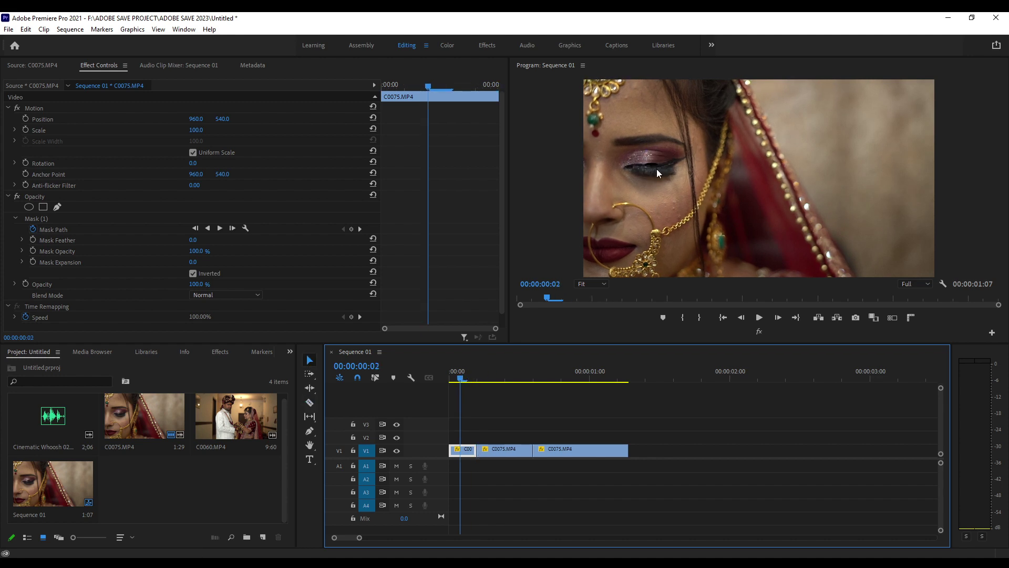
click(583, 284)
click(592, 377)
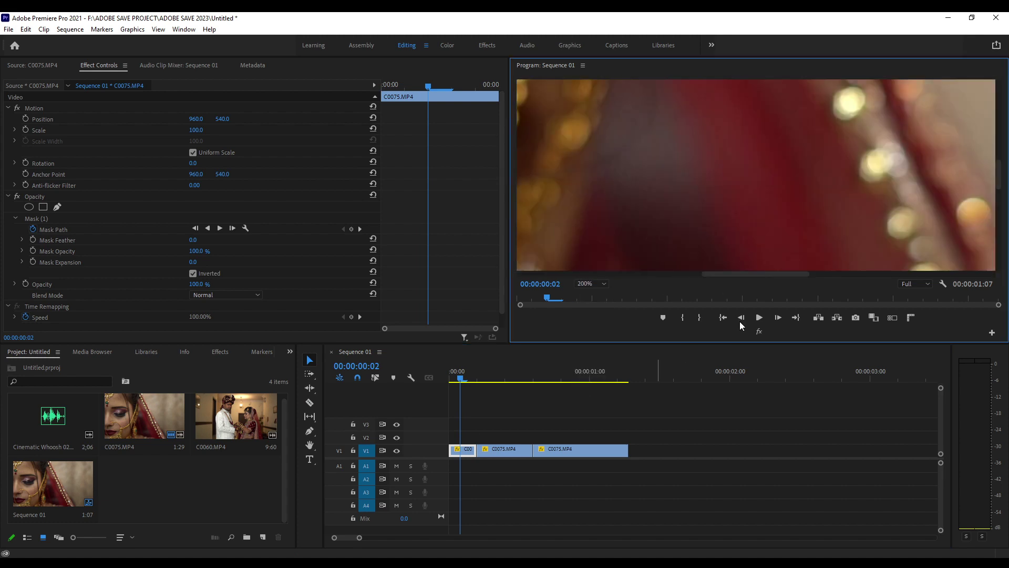
drag(755, 273, 647, 274)
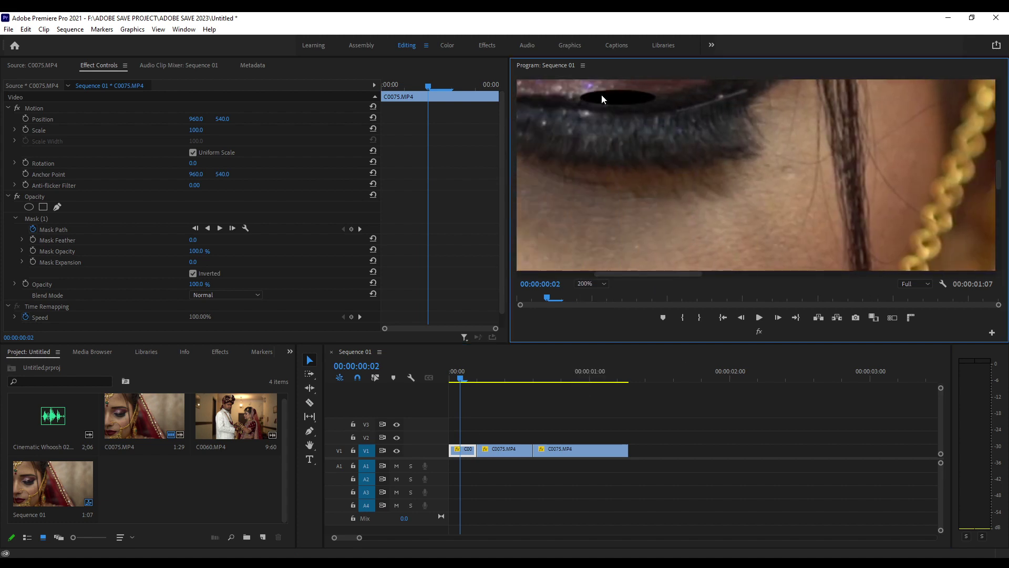
click(596, 284)
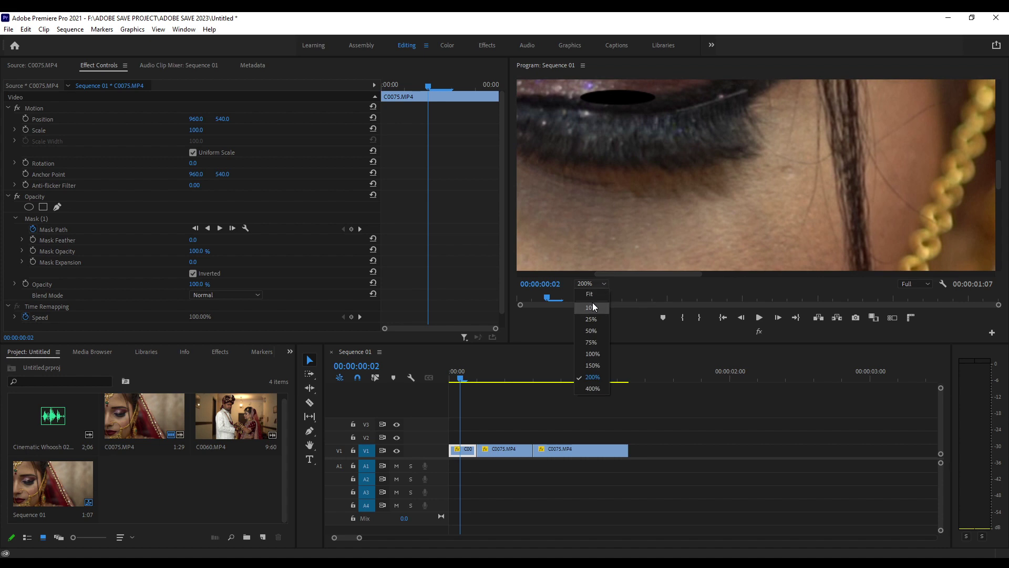
click(589, 305)
Step: Delete Mask (1) from the short opening piece and play the sequence from the start
click(476, 376)
drag(476, 377, 471, 379)
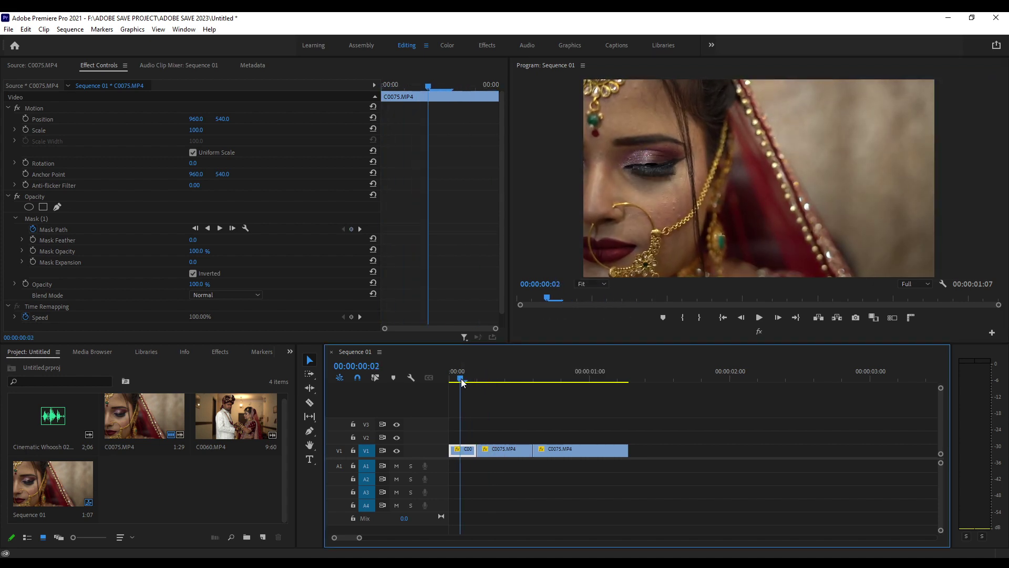
right_click(36, 217)
click(49, 301)
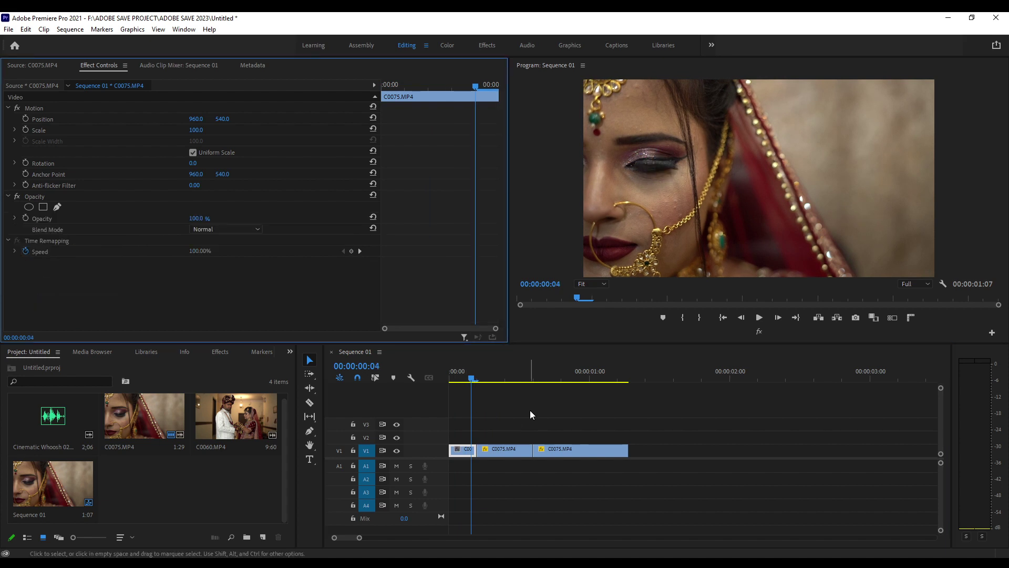
click(452, 378)
key(space)
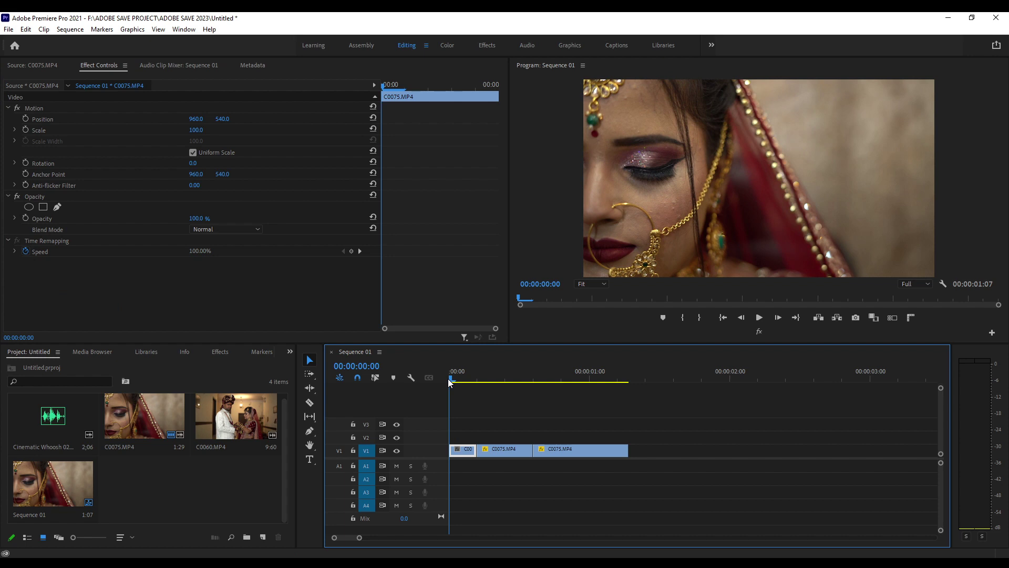
Step: Move all three bride pieces from V1 up to V2, leaving V1 empty
drag(475, 380, 513, 370)
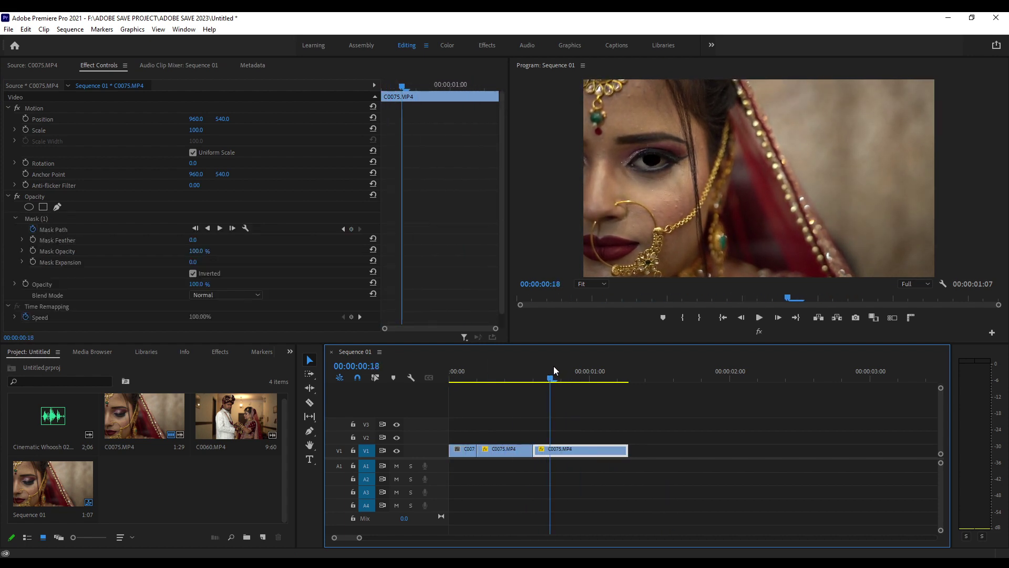
drag(515, 374, 555, 368)
drag(683, 422, 449, 460)
drag(560, 450, 561, 441)
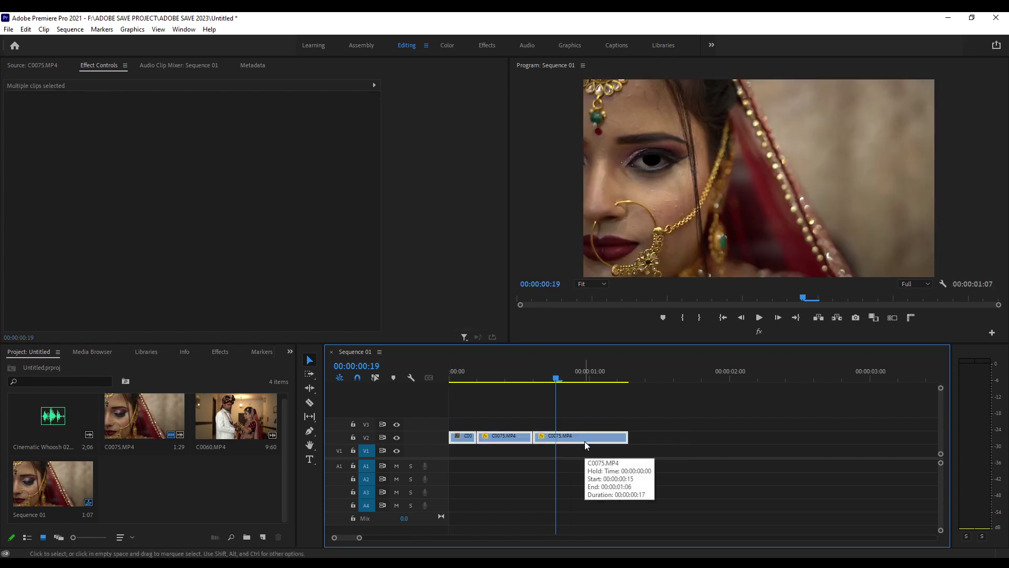
click(657, 444)
drag(557, 380, 534, 379)
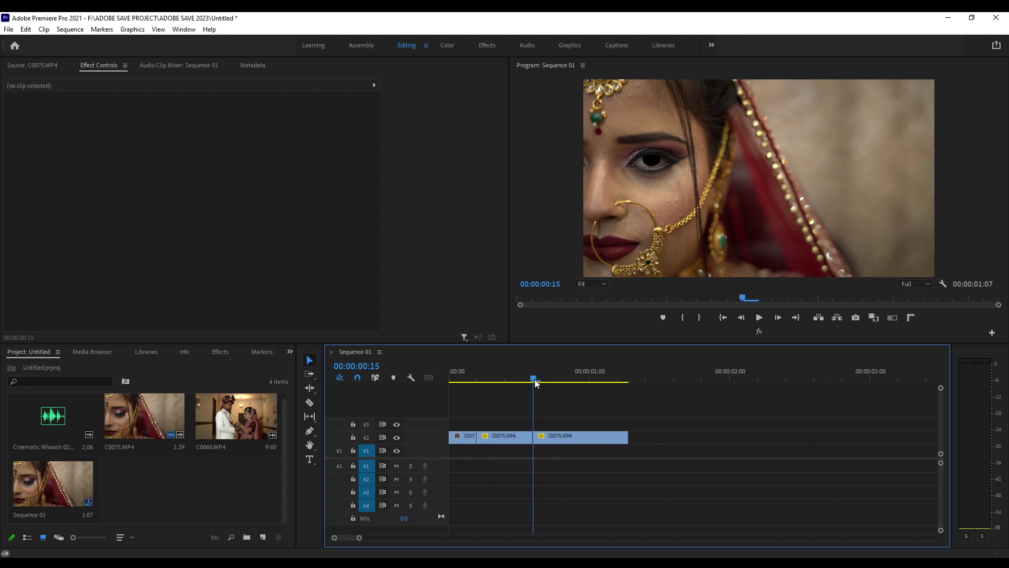
Step: Open C0060.MP4 and mark In and Out points for a 2:03 couple section on V1
double_click(207, 409)
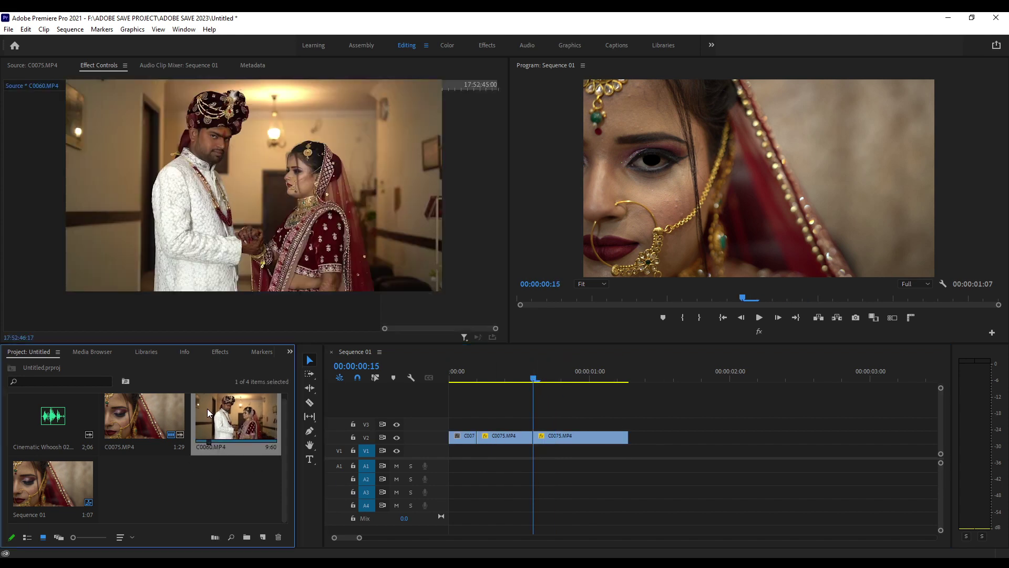
mouse_move(72, 313)
mouse_down()
mouse_move(287, 313)
mouse_move(567, 417)
mouse_move(509, 451)
mouse_up()
key(i)
key(o)
Step: Slow the C0060 clip to 25% speed and play back the result
key(ctrl+r)
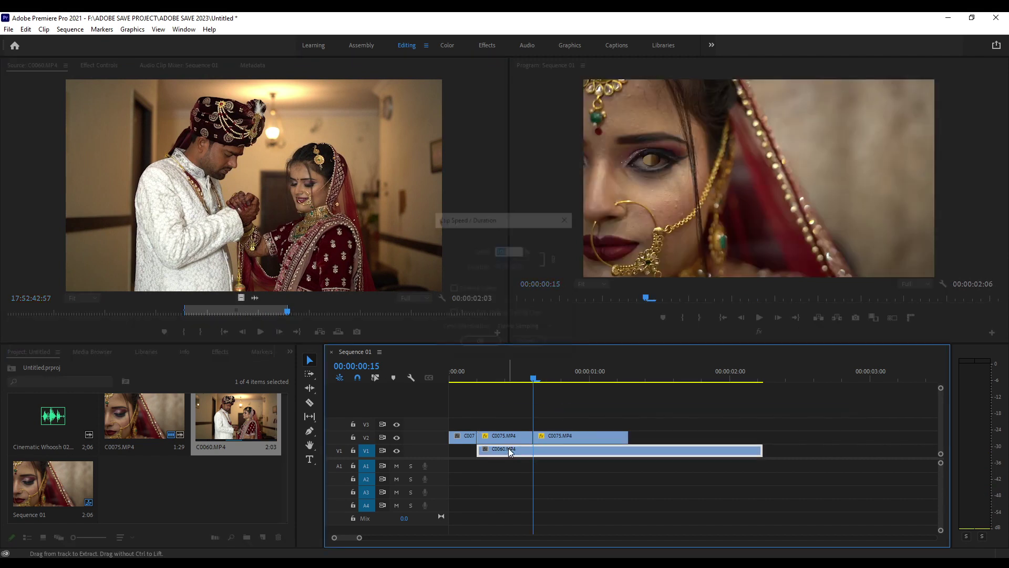
text(25)
key(Return)
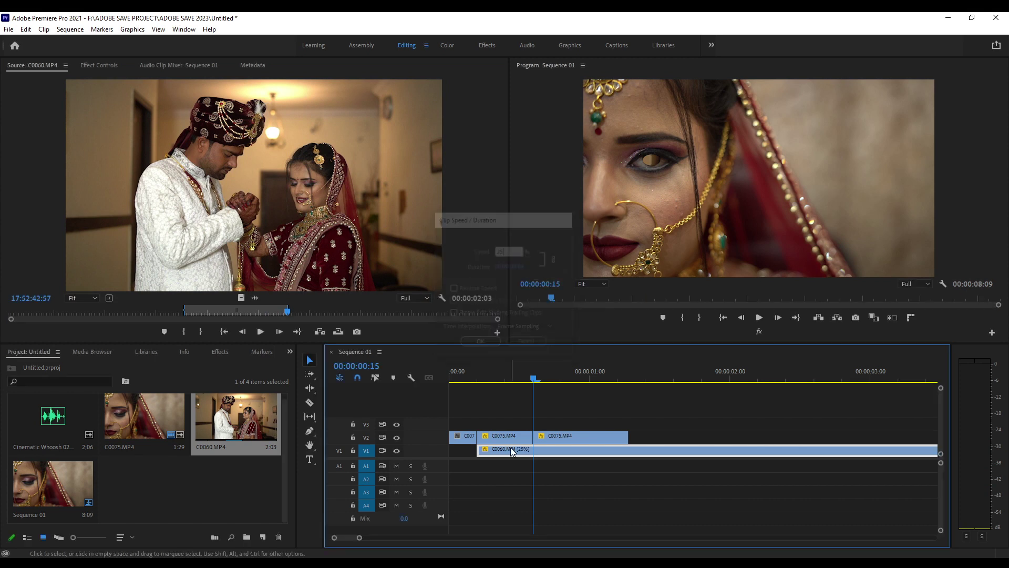
click(484, 378)
key(space)
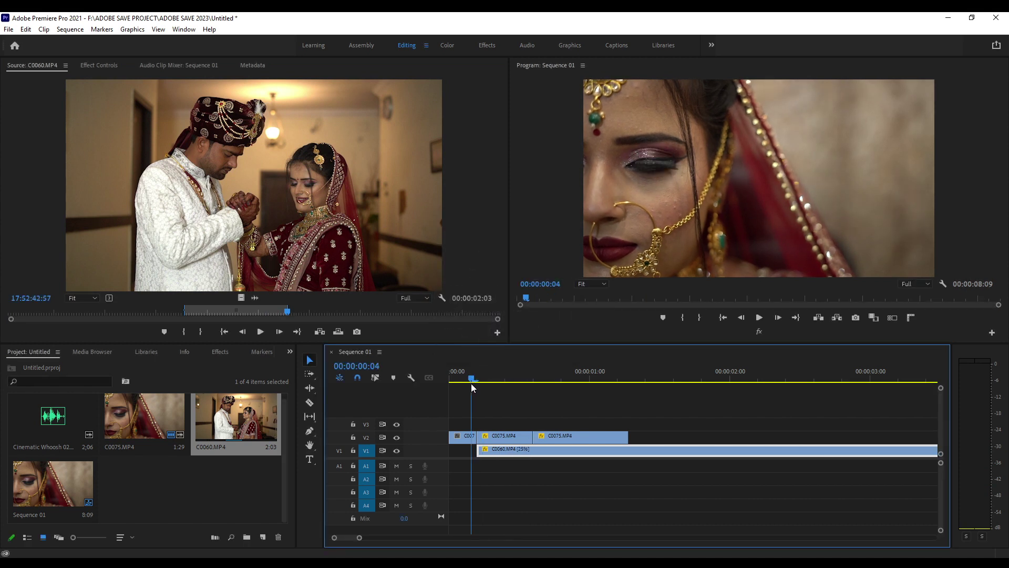
drag(494, 376, 497, 375)
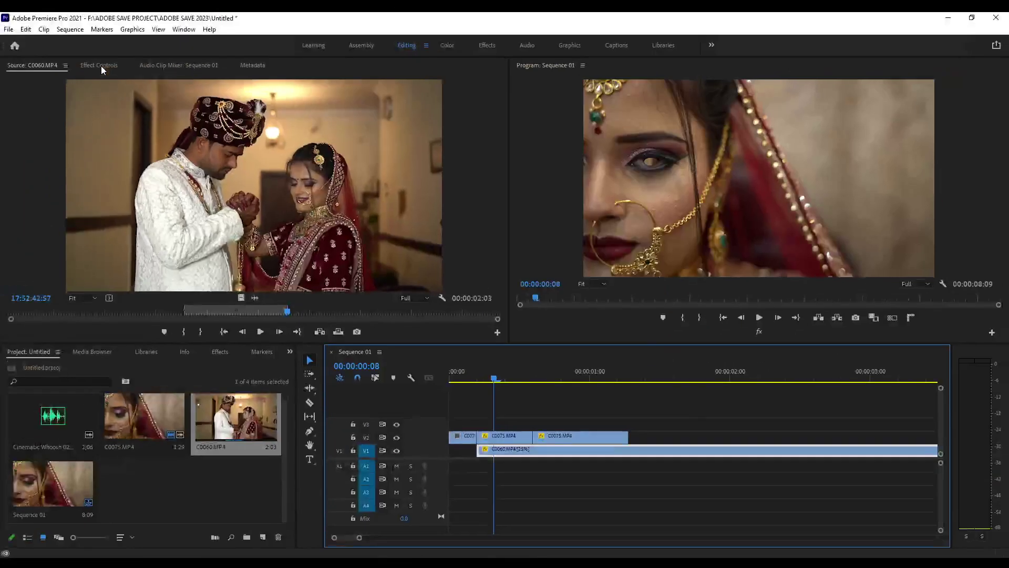
Step: Scale C0060 down to 10.8% via Motion handles and nudge it left onto the bride's eye
click(101, 65)
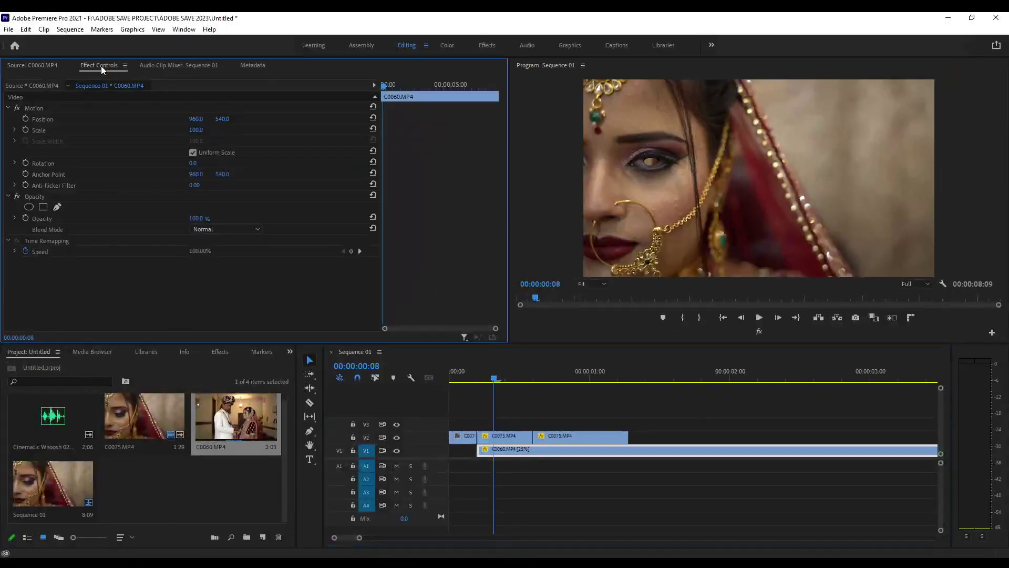
click(682, 435)
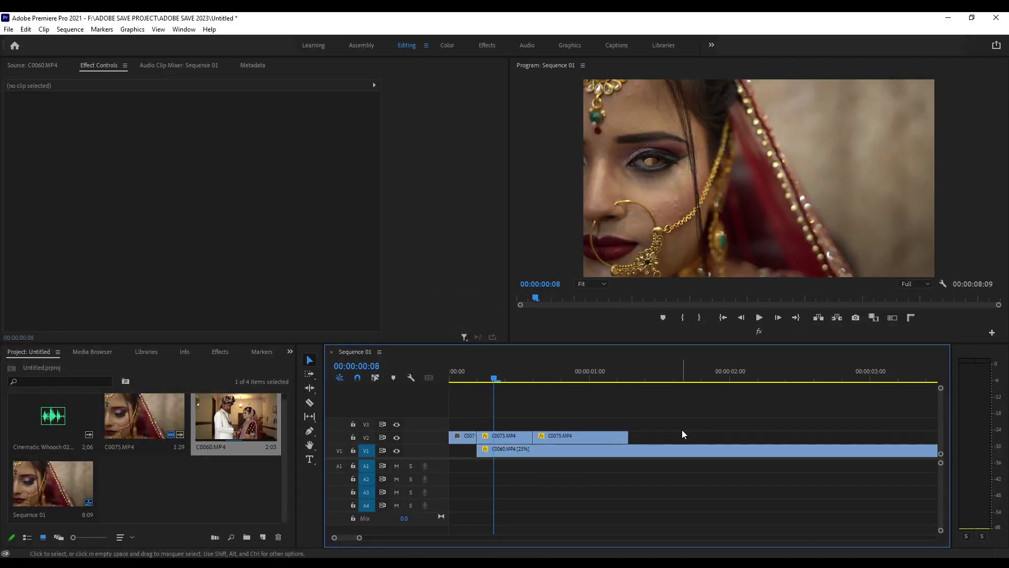
click(515, 455)
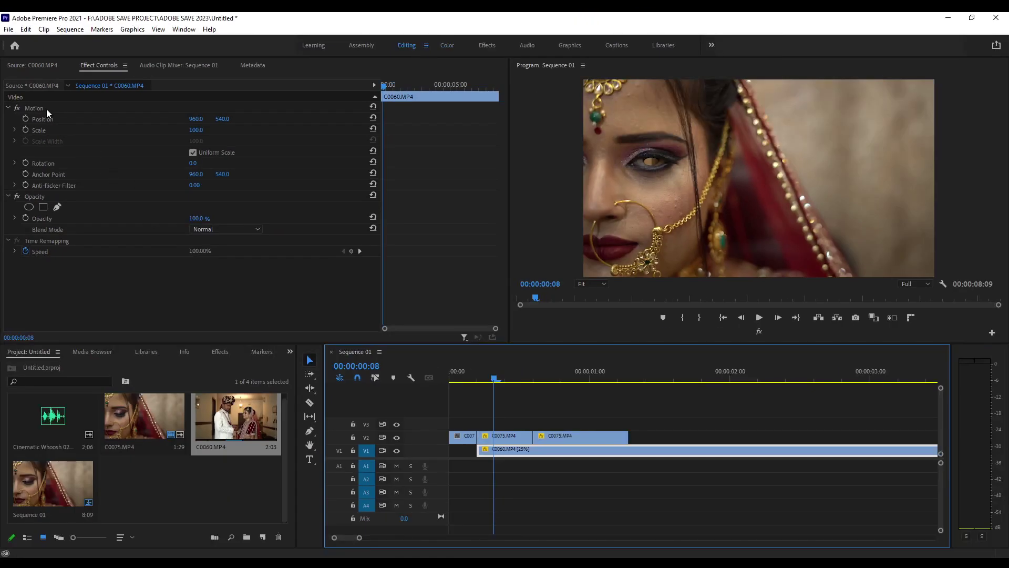
click(42, 108)
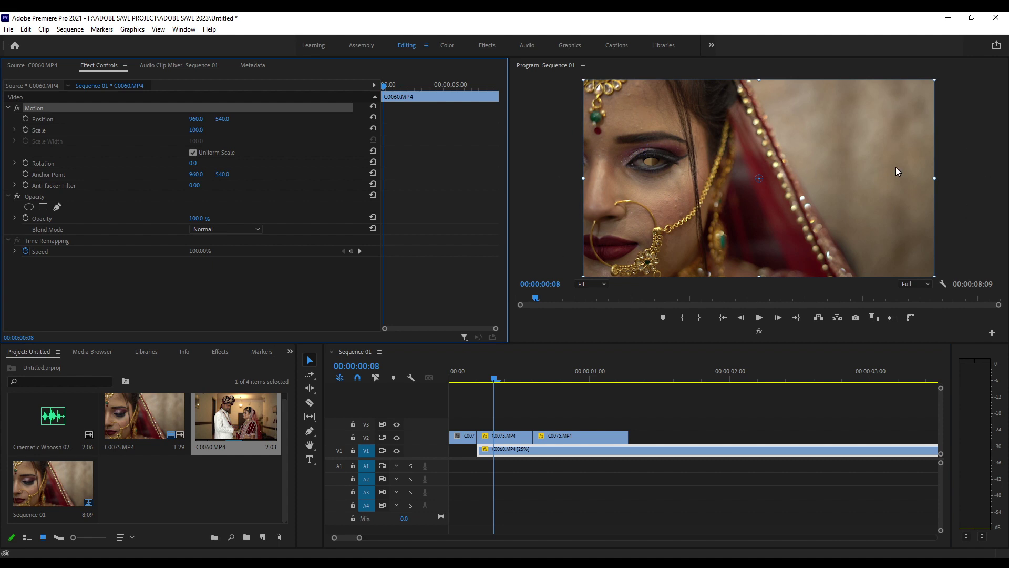
drag(934, 179, 774, 181)
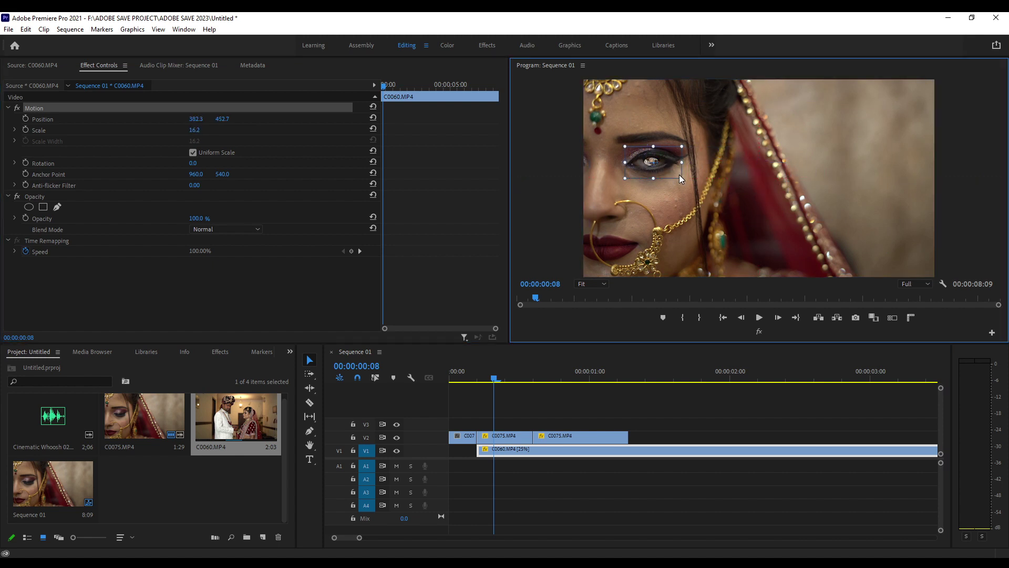
mouse_move(681, 178)
mouse_down()
mouse_move(650, 175)
mouse_move(656, 167)
mouse_up()
key(shift+Left)
key(Left)
Step: Check the settings of the masked bride piece, the C0060 clip and the first C0075 clip
click(736, 223)
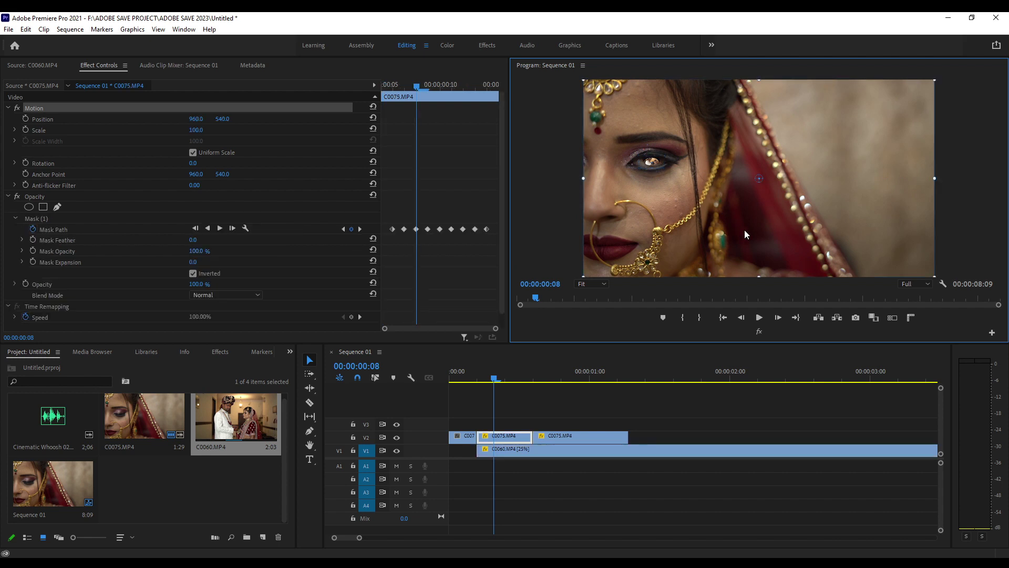
click(534, 418)
click(502, 441)
drag(486, 372, 477, 377)
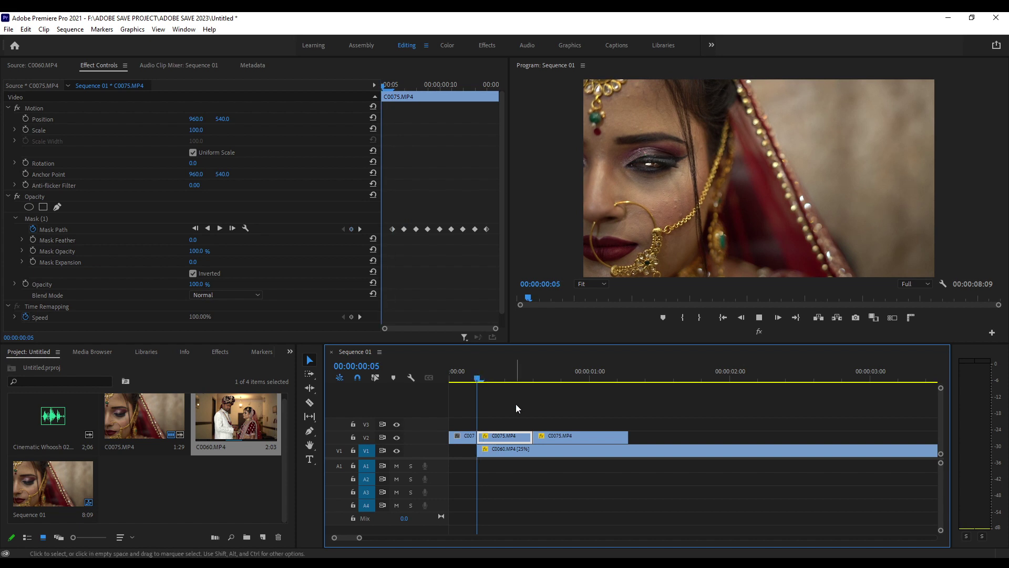
click(514, 449)
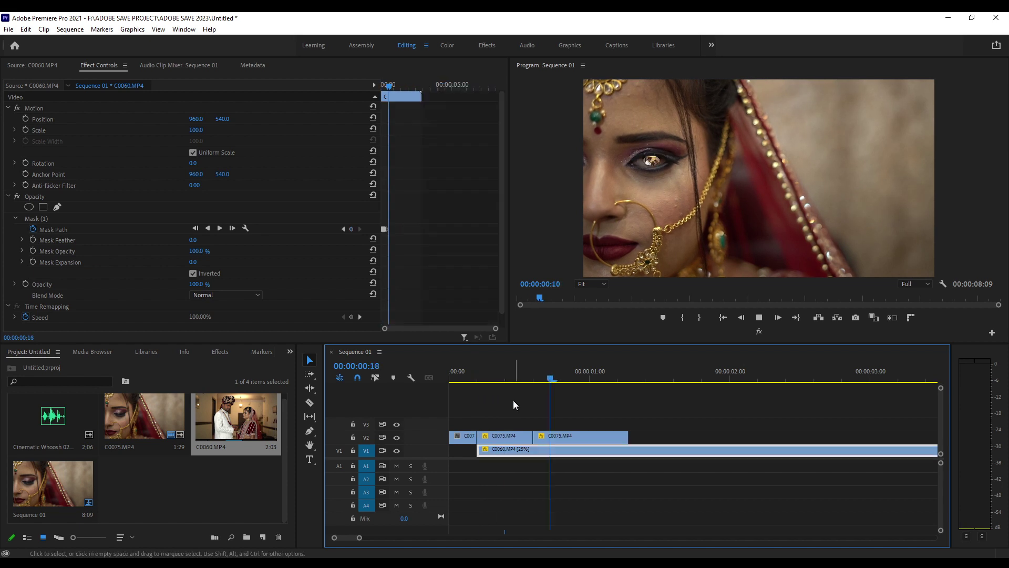
click(506, 436)
Step: Select the second C0075 clip on V2 with the playhead at 00:00:00:15
drag(494, 370, 534, 374)
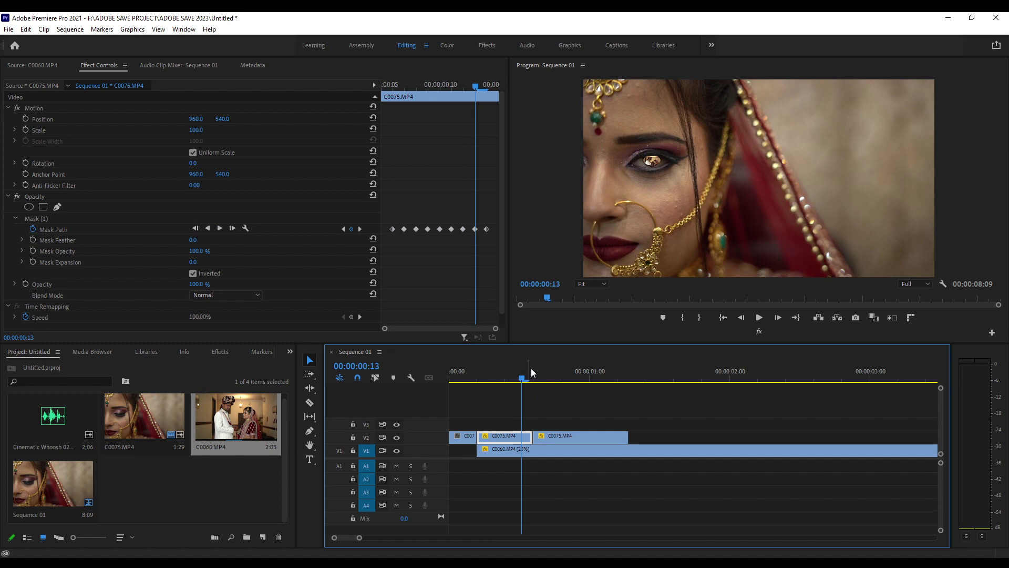
click(564, 439)
click(561, 374)
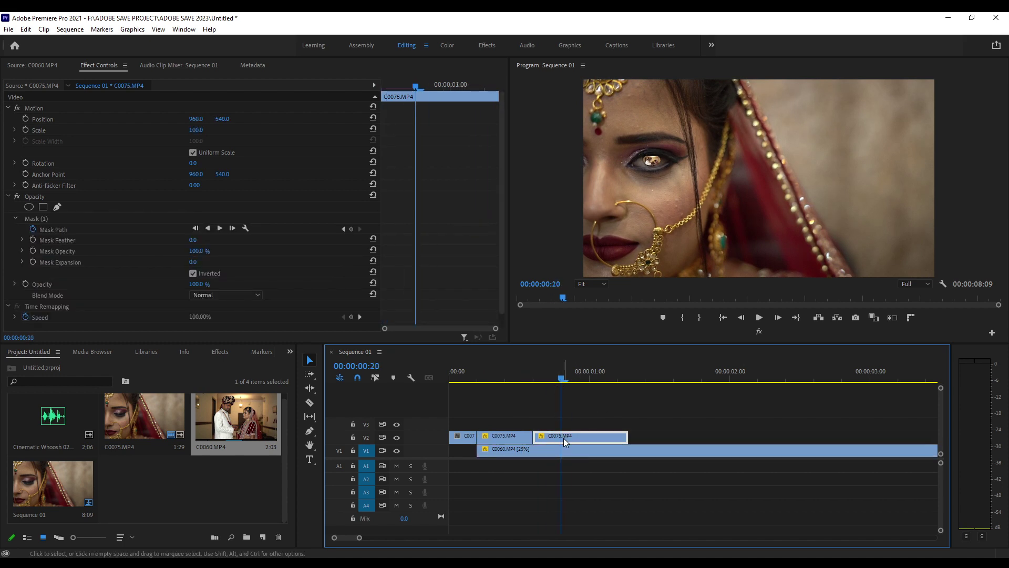
drag(538, 370, 533, 372)
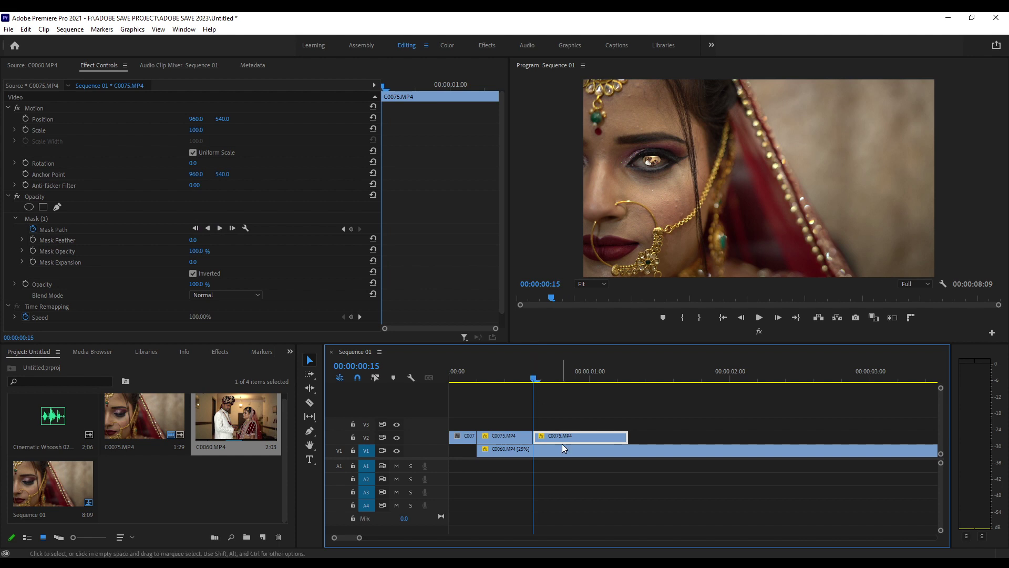
key(shift+Right)
key(shift+Right)
click(534, 362)
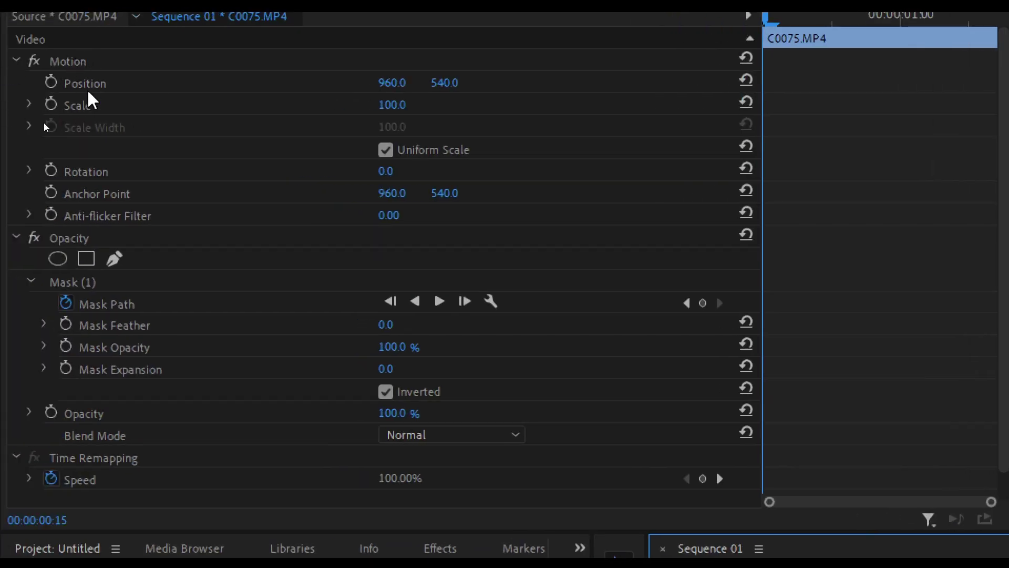
Step: Add starting Position and Scale keyframes at 00:00:00:15 on both C0075 and C0060
click(51, 82)
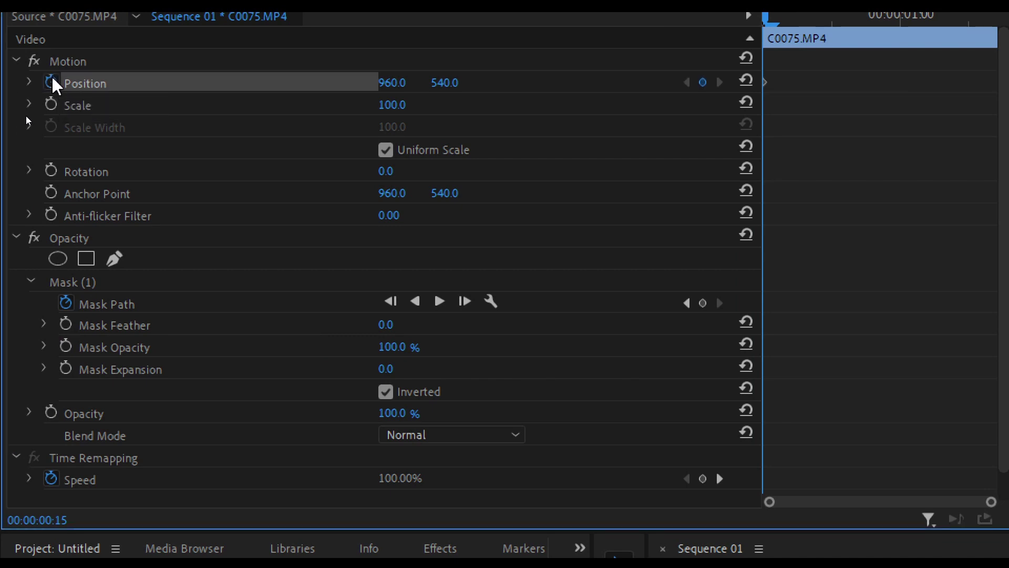
click(51, 104)
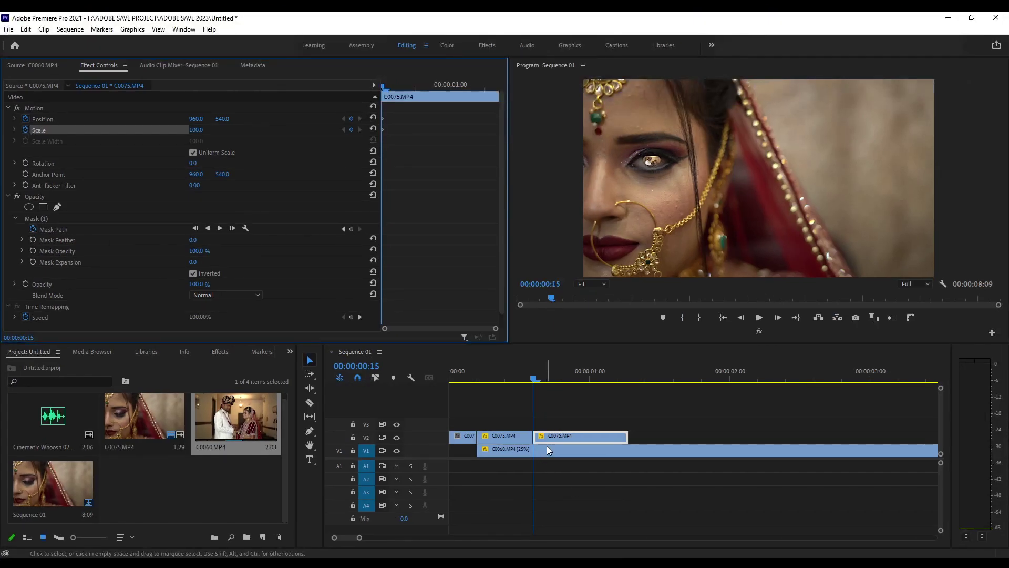
click(544, 453)
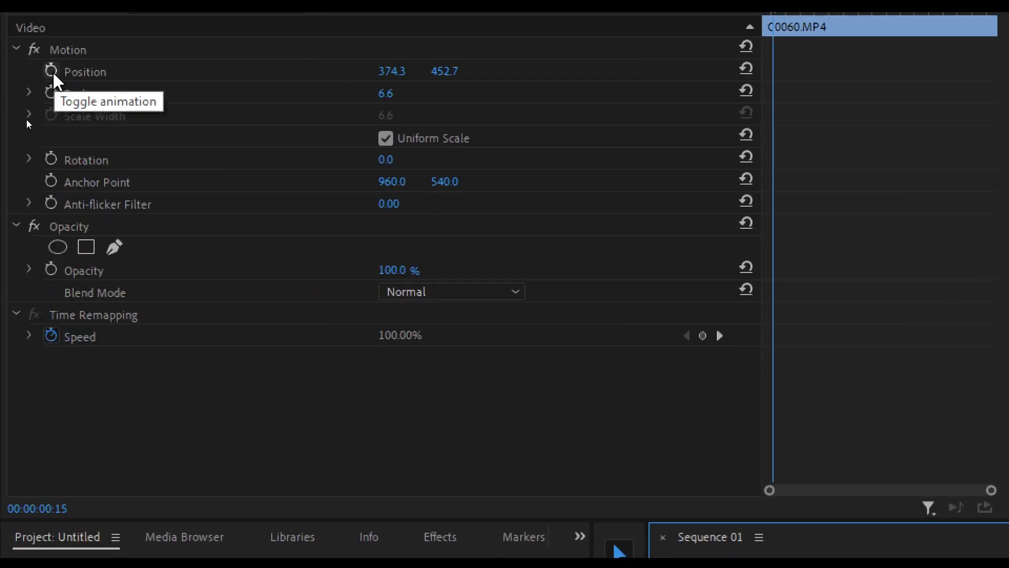
click(51, 72)
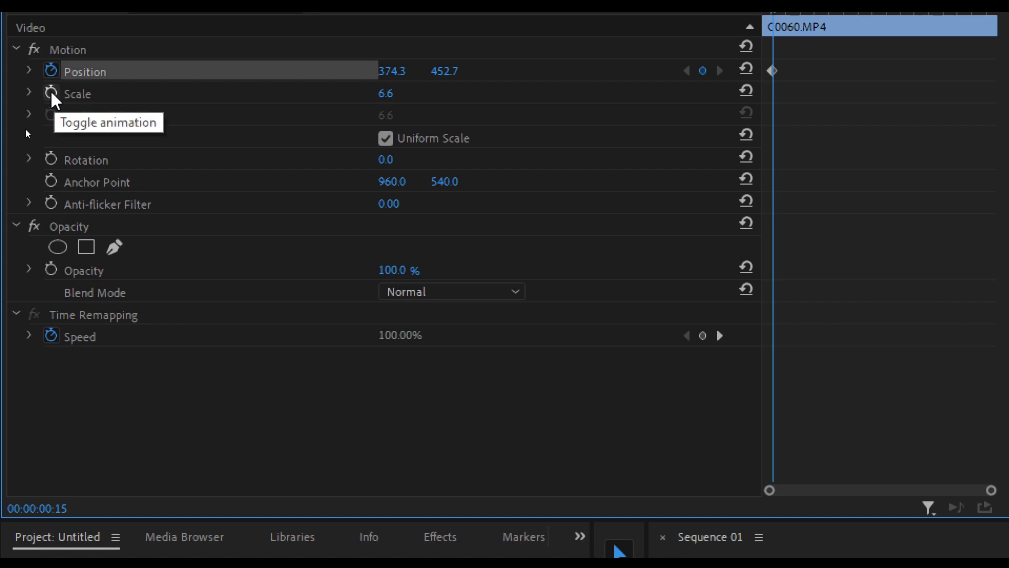
click(51, 94)
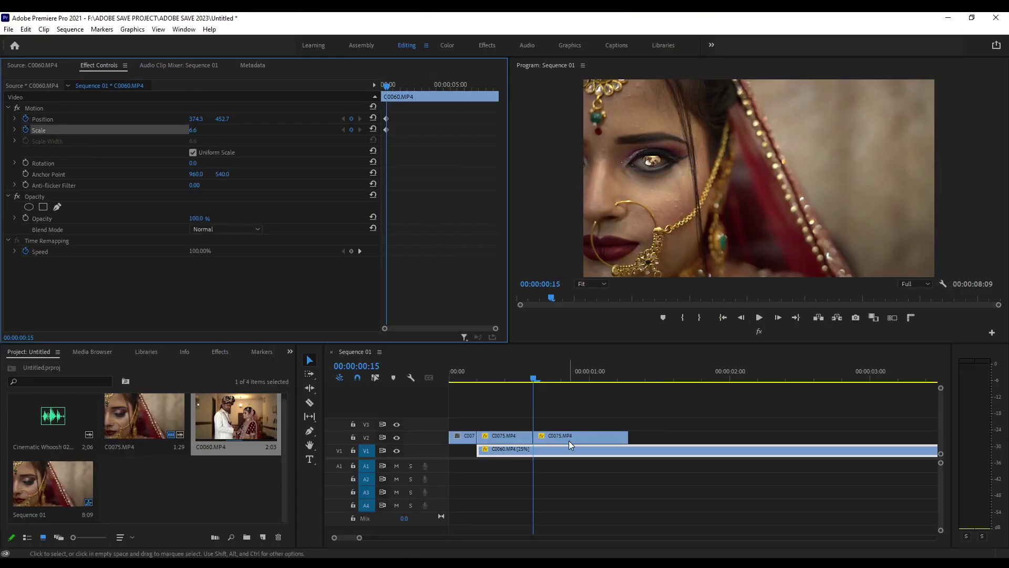
click(561, 434)
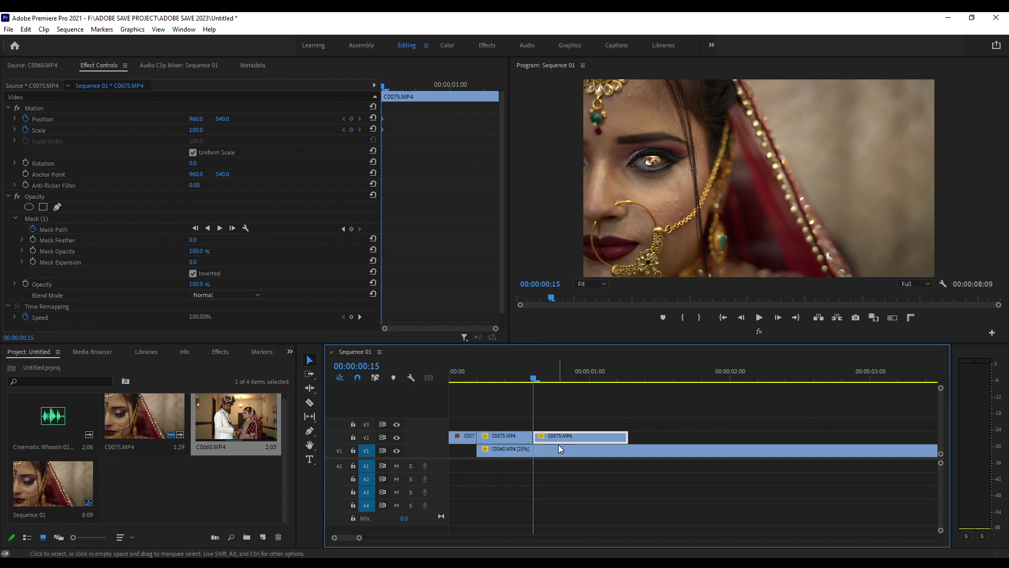
Step: At 00:00:00:16, keyframe C0075 to Scale 129.0 and Position 1180.0, 685.0
key(Right)
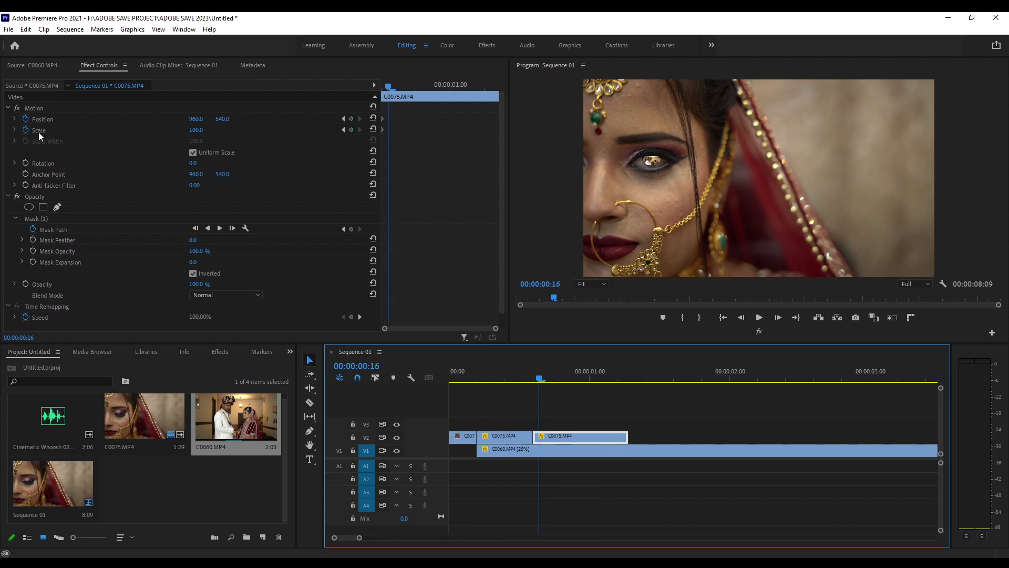
drag(190, 135, 195, 134)
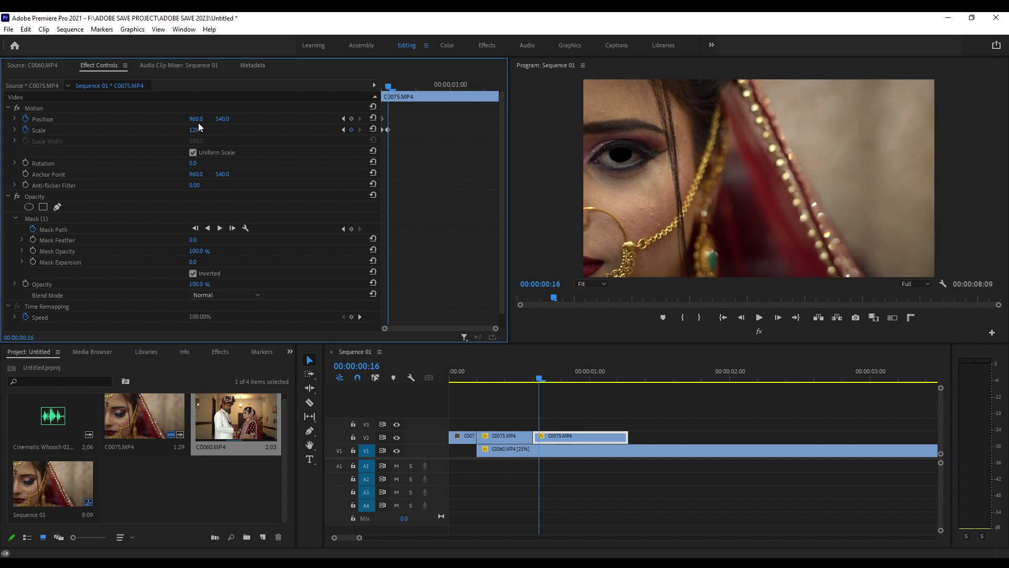
drag(196, 118, 205, 119)
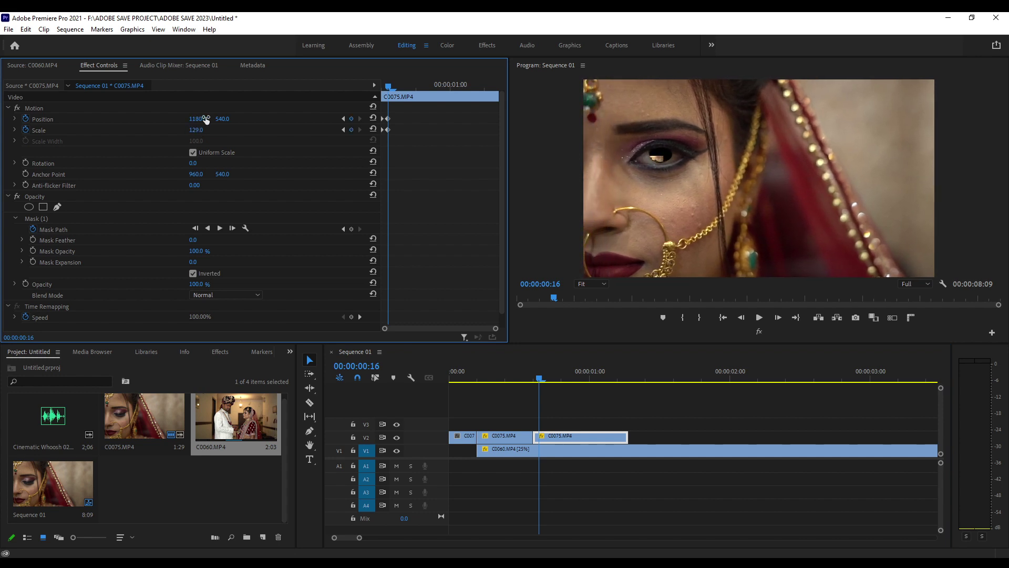
drag(220, 120, 231, 120)
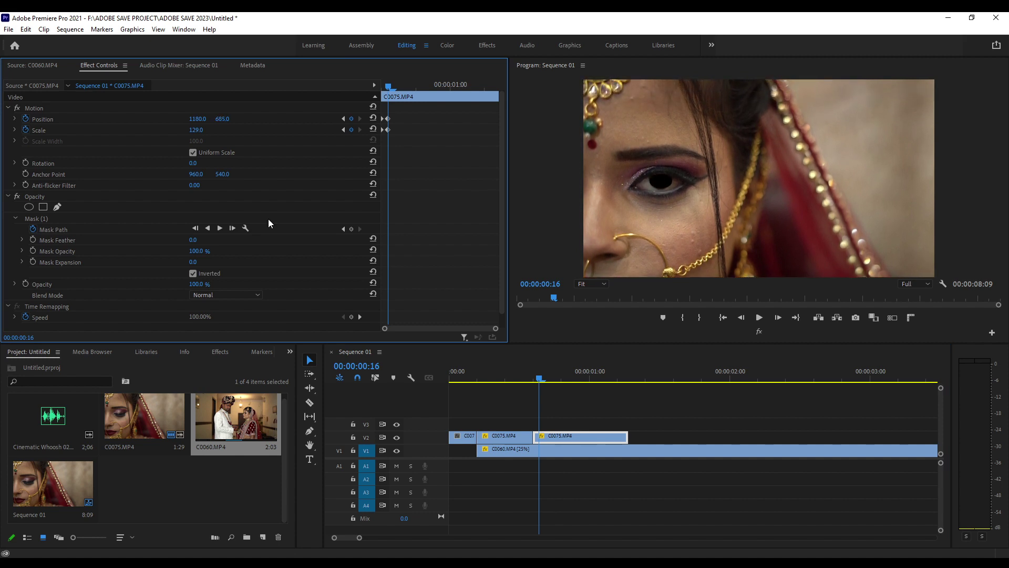
click(557, 451)
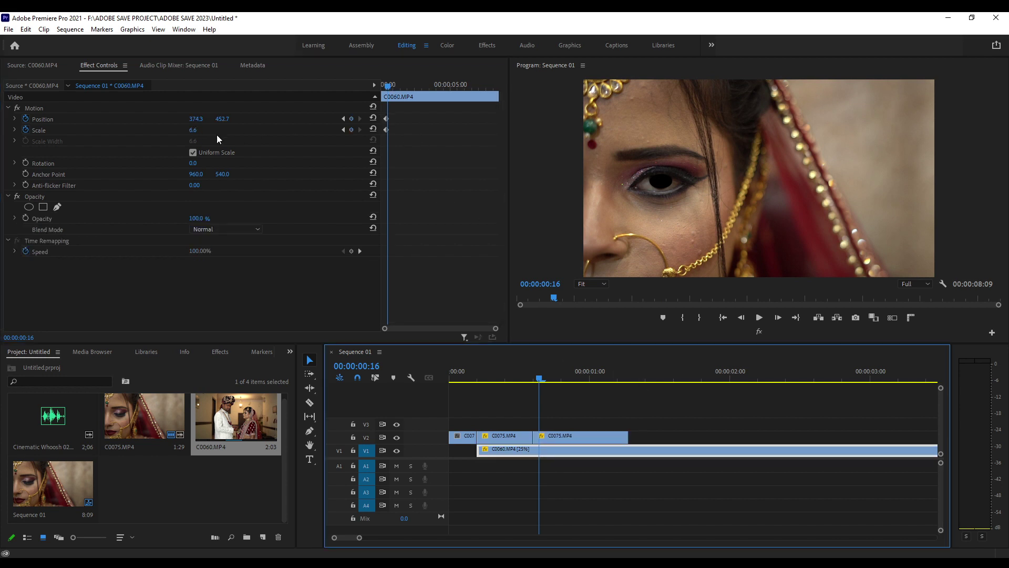
Step: Place C0060 inside the bride's eye at Position 425.4, 557.0 and Scale 10.3
click(39, 108)
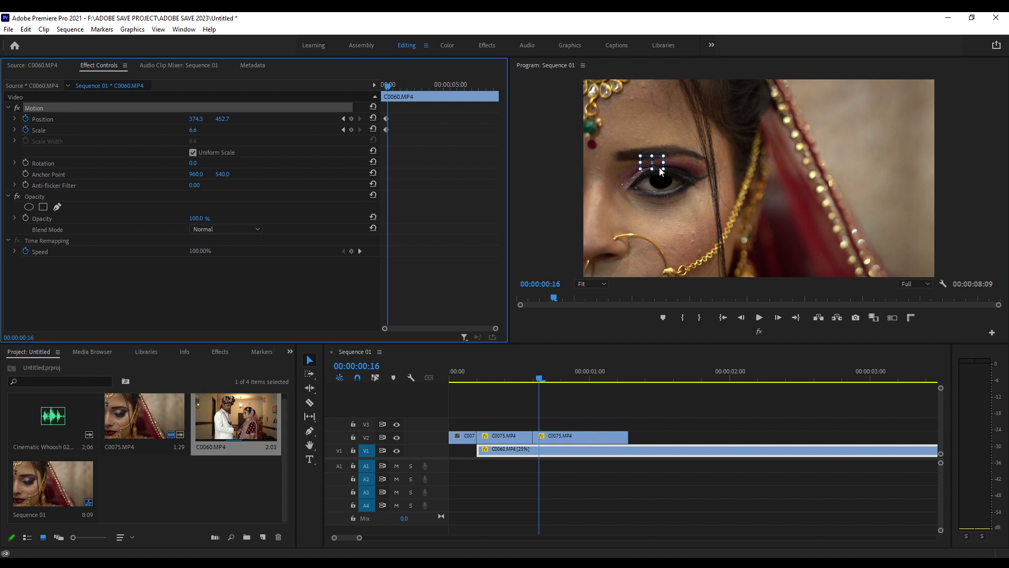
drag(662, 175, 679, 189)
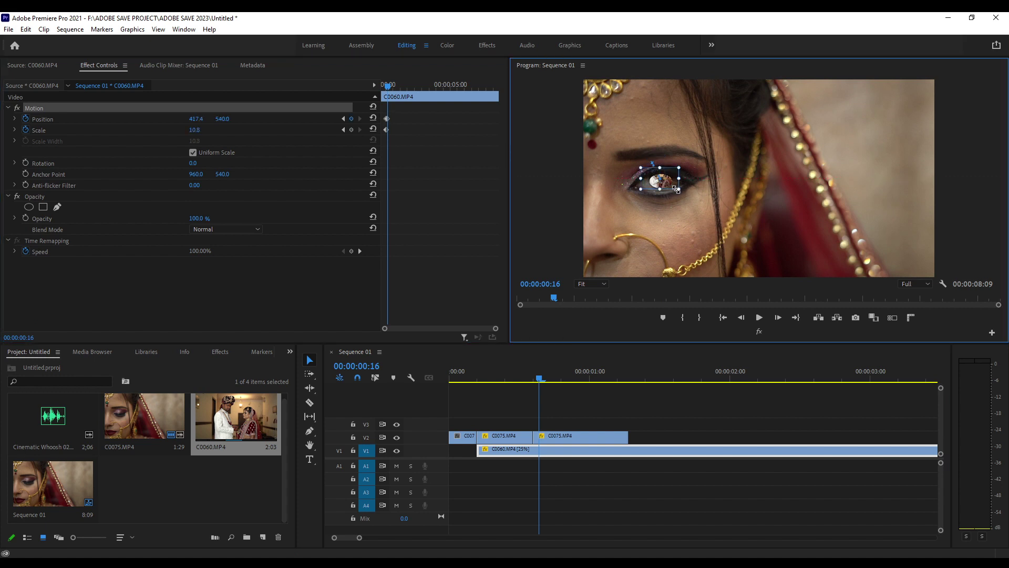
key(Down)
key(Down)
key(Down)
key(Down)
key(Right)
key(Right)
key(Right)
key(Right)
key(Right)
key(Right)
key(Right)
key(Right)
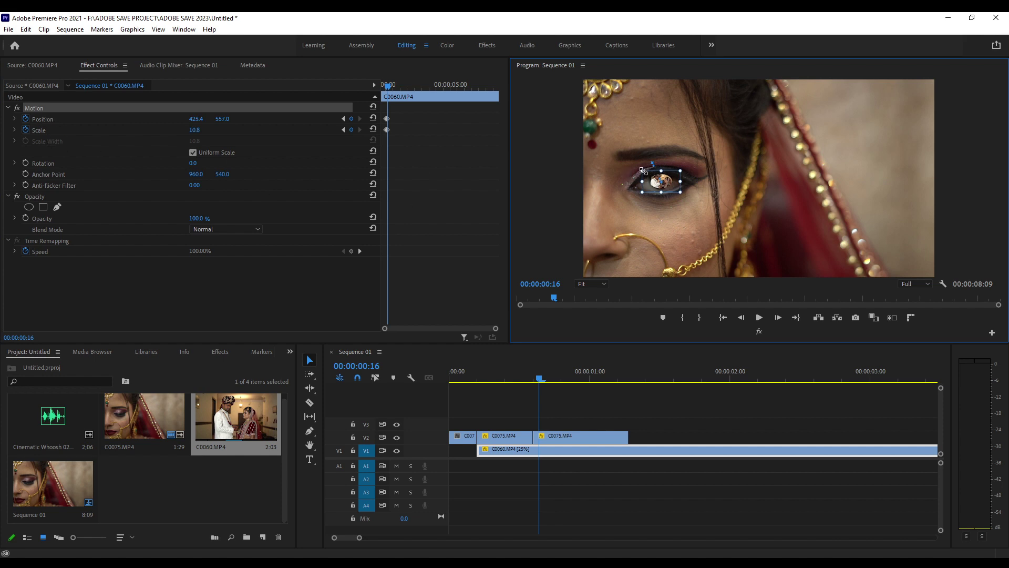
drag(642, 170, 644, 172)
click(603, 413)
click(562, 436)
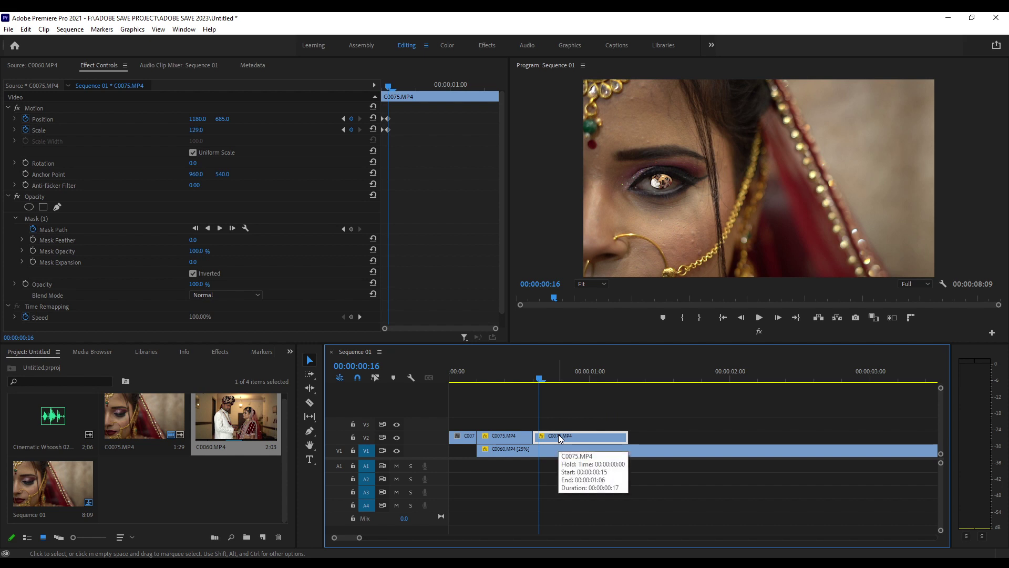
key(Right)
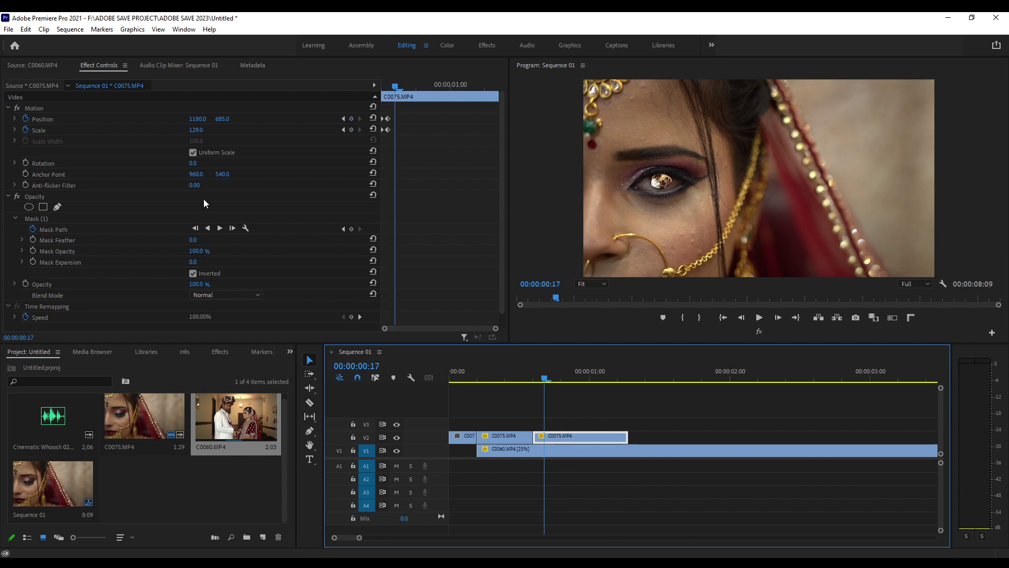
Step: At 00:00:00:17, enlarge the bride clip further and shift C0060 right to follow the eye
mouse_move(193, 133)
mouse_down()
mouse_move(188, 124)
mouse_move(241, 119)
mouse_up()
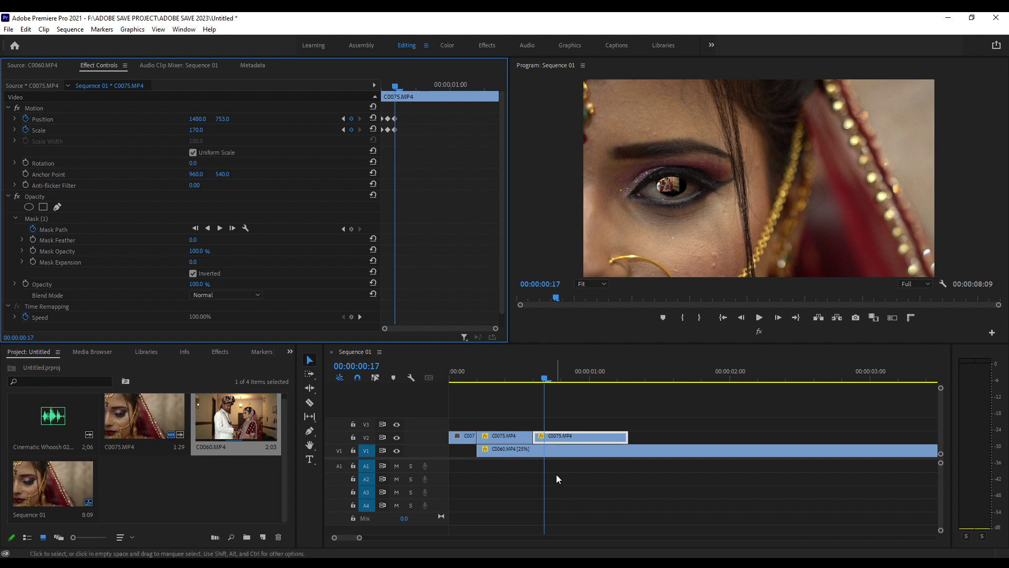
click(553, 455)
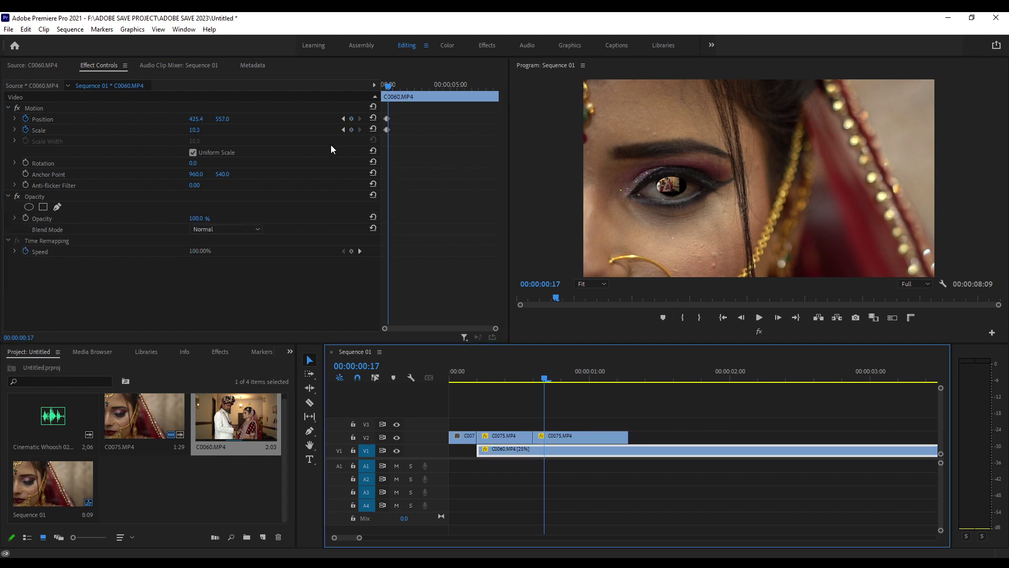
drag(495, 329, 421, 329)
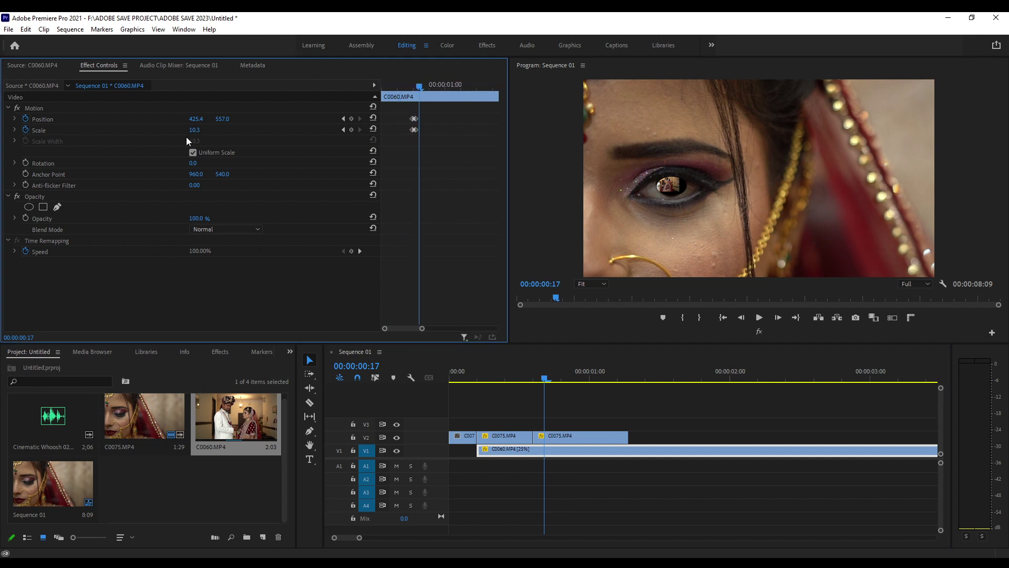
mouse_move(196, 119)
mouse_down()
mouse_move(200, 147)
mouse_move(207, 128)
mouse_up()
click(552, 437)
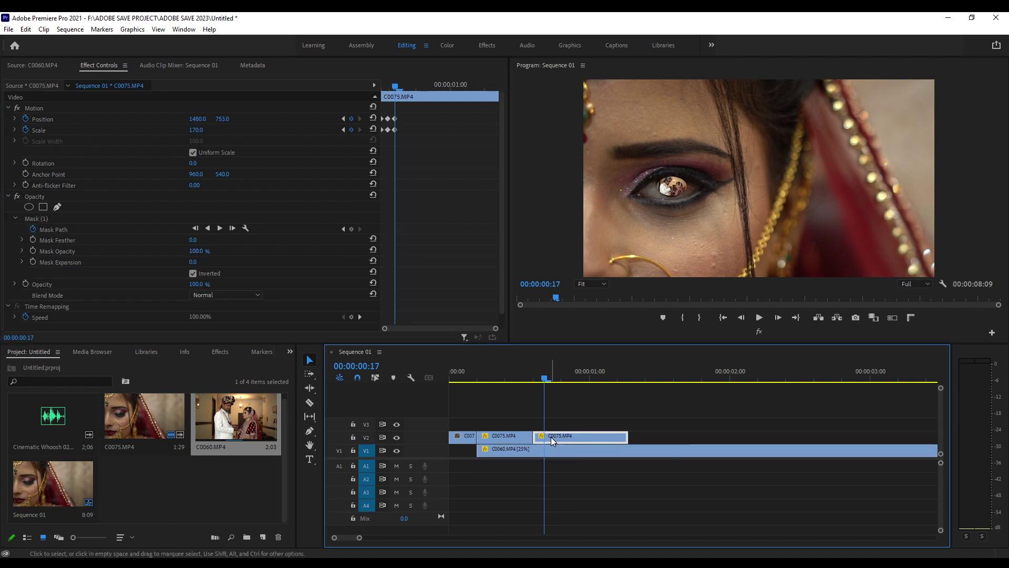
key(Right)
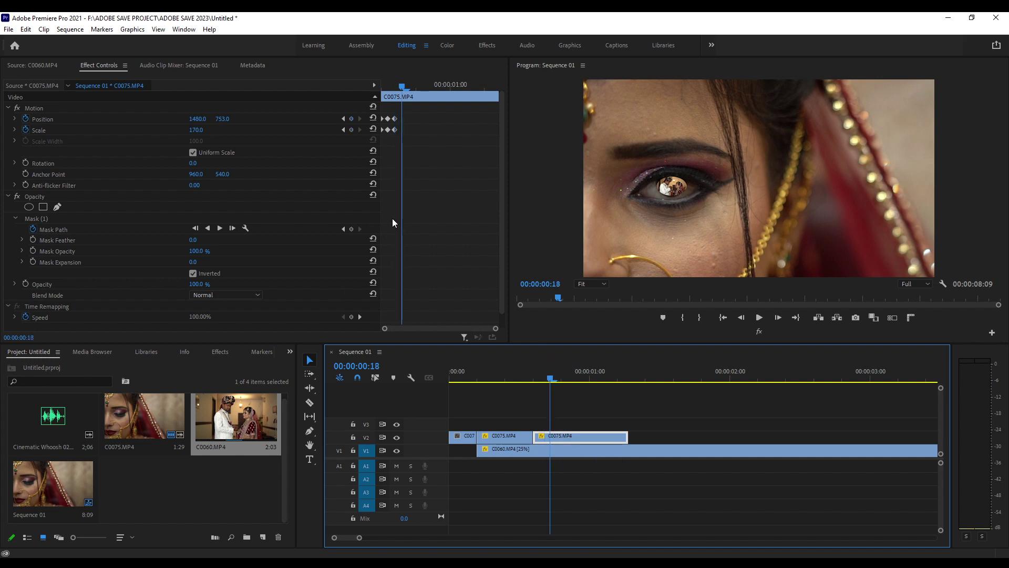
Step: At 00:00:00:18, scale the bride clip to 206.0 and realign C0060 at 487.4, 591.0
click(195, 130)
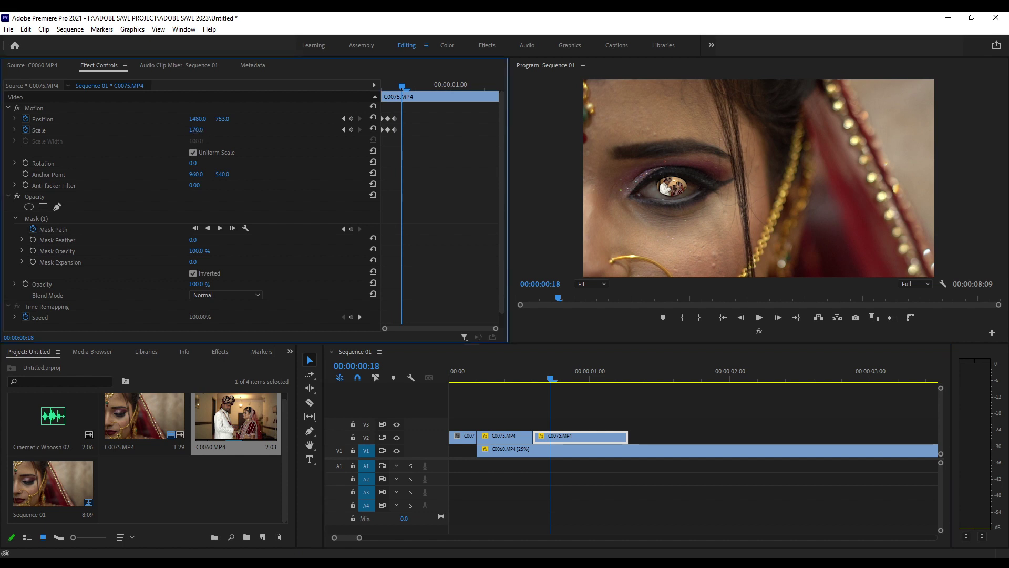
text(185)
mouse_move(195, 129)
mouse_down()
mouse_move(233, 121)
mouse_move(219, 118)
mouse_up()
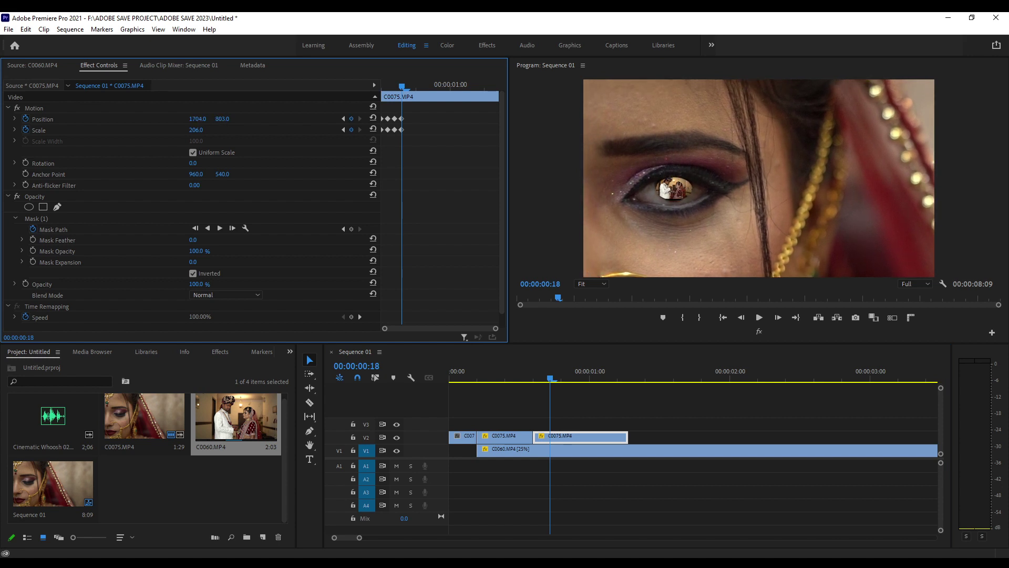
click(556, 455)
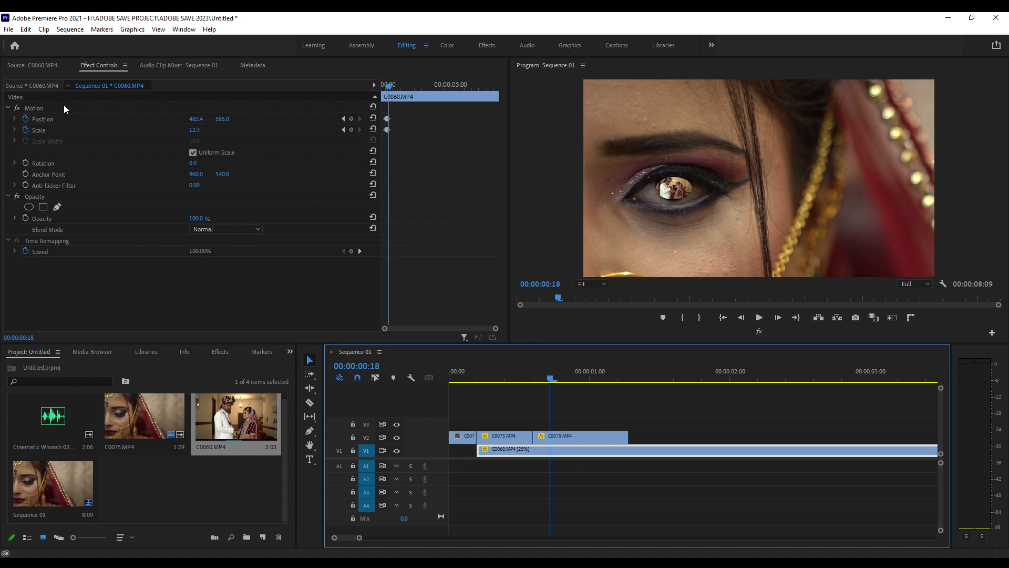
drag(190, 122, 228, 120)
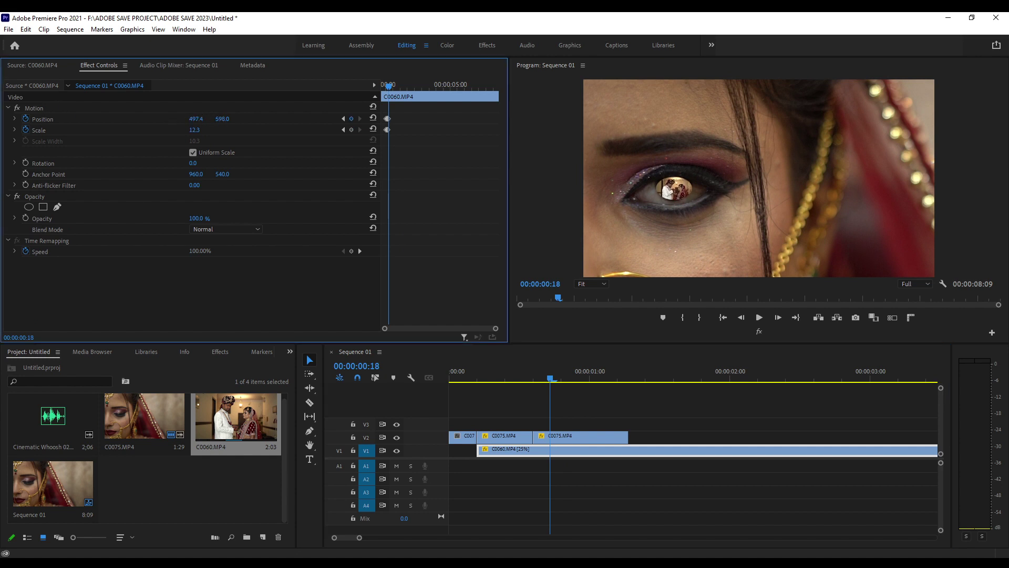
drag(196, 118, 189, 119)
click(558, 436)
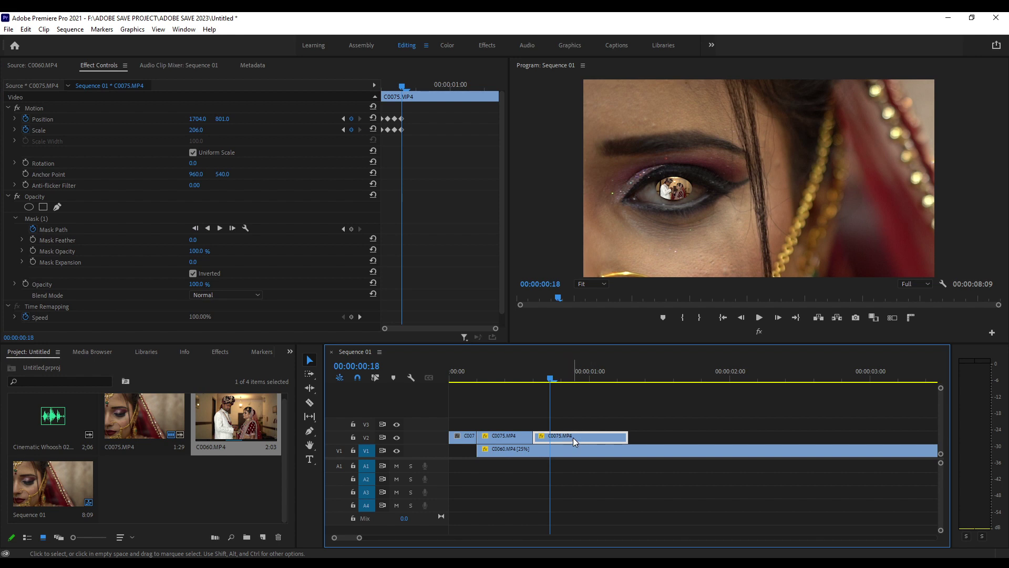
key(Right)
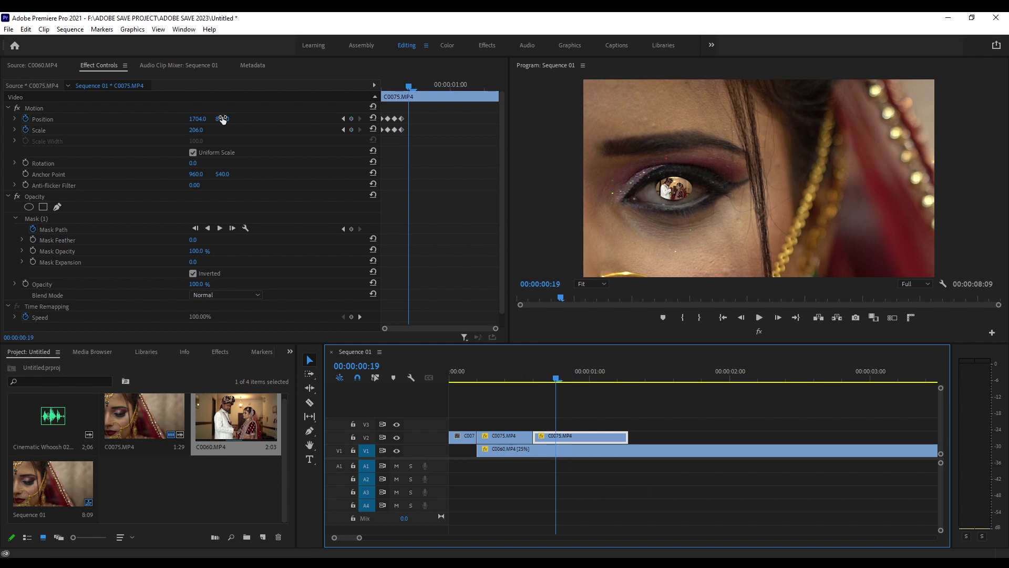
Step: Step forward frame by frame and enlarge the couple clip inside the eye
click(700, 201)
click(568, 435)
key(Right)
key(Right)
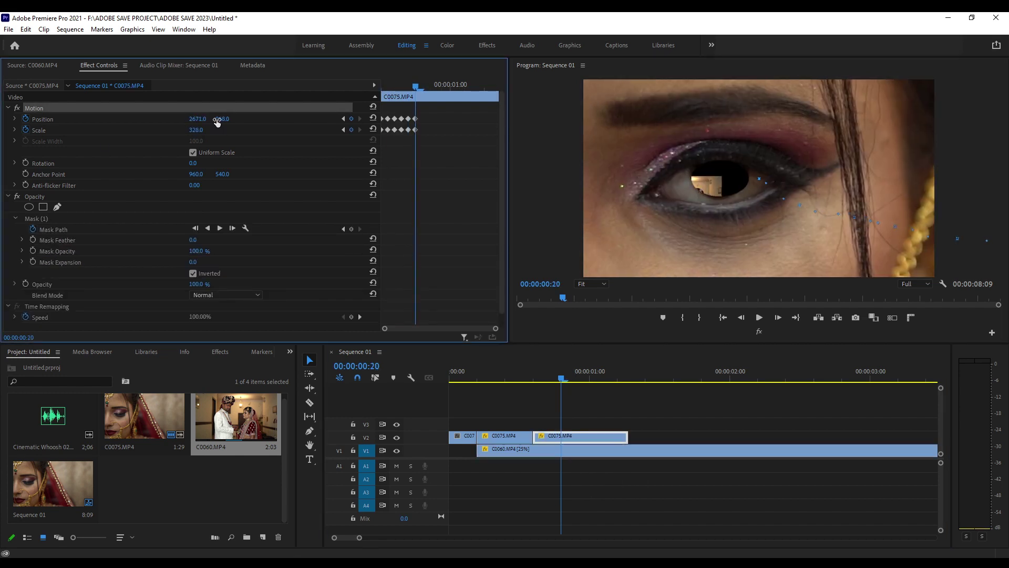
click(680, 178)
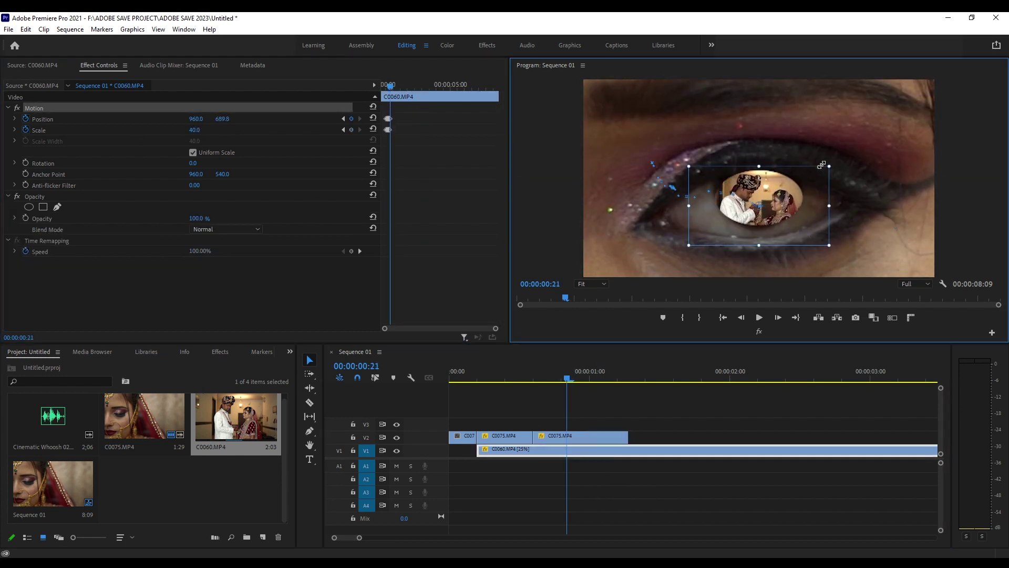
key(Right)
drag(194, 130, 220, 141)
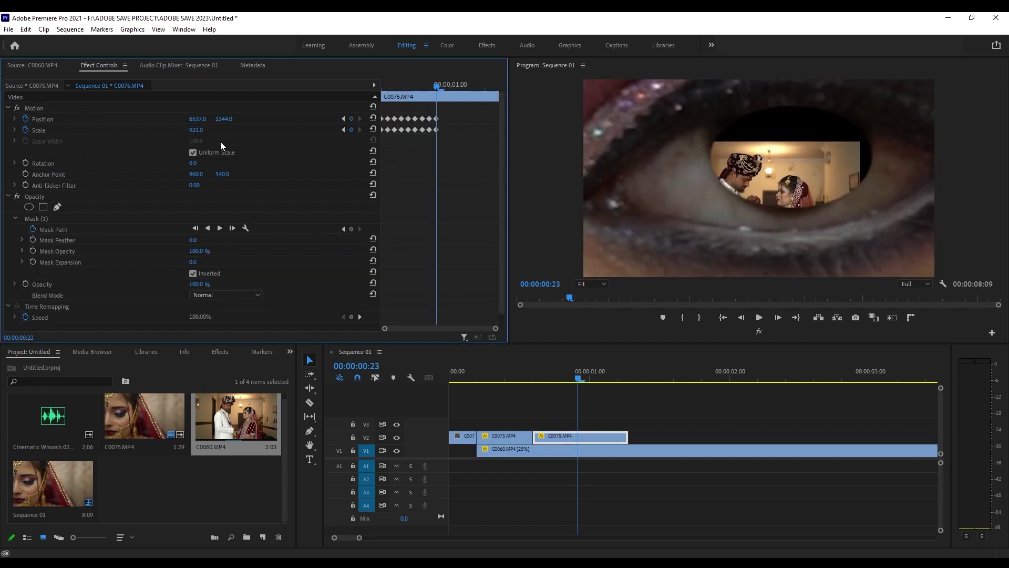
key(Right)
Step: At 00:00:01:01, zoom the bride clip to Scale 2887.0 at Position 18001.0, 3514.0
click(578, 436)
key(Right)
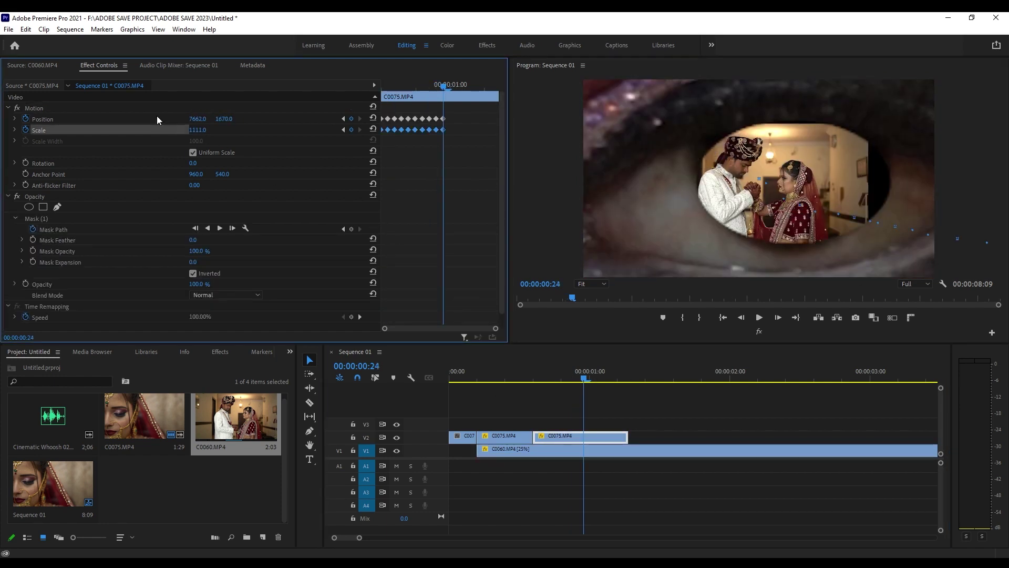
key(Right)
drag(196, 119, 294, 142)
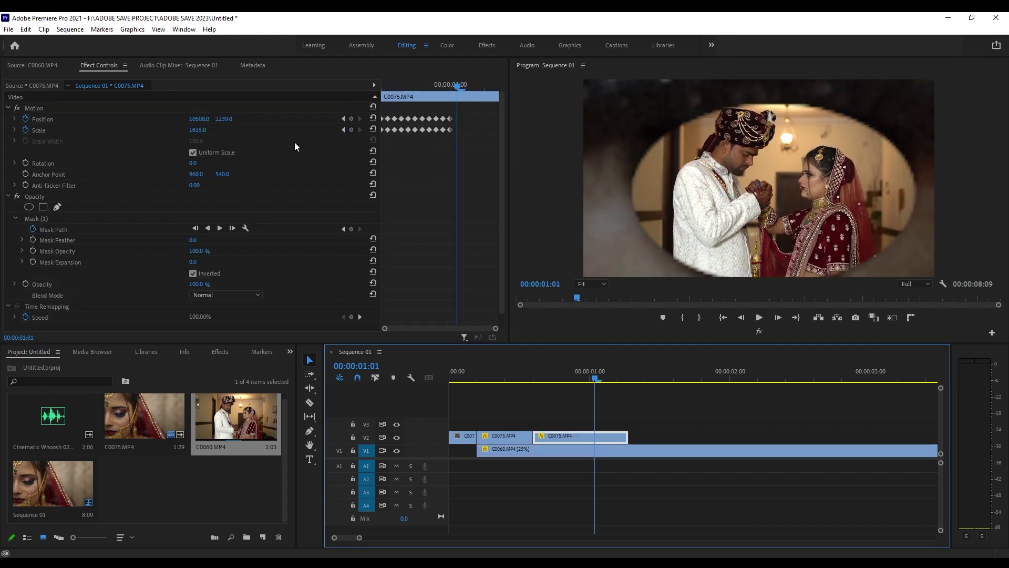
click(593, 377)
key(Left)
key(Left)
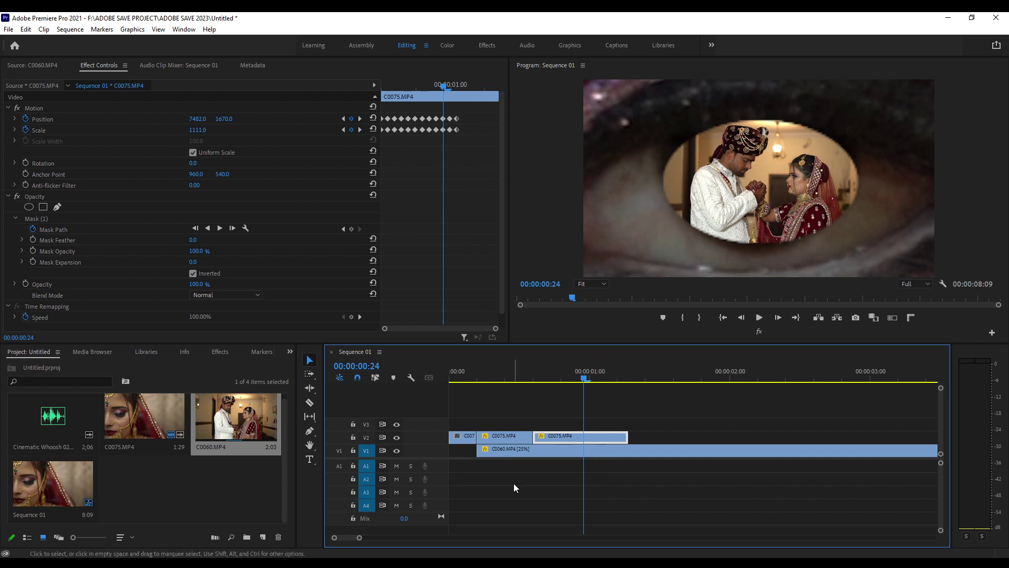
key(Right)
key(Right)
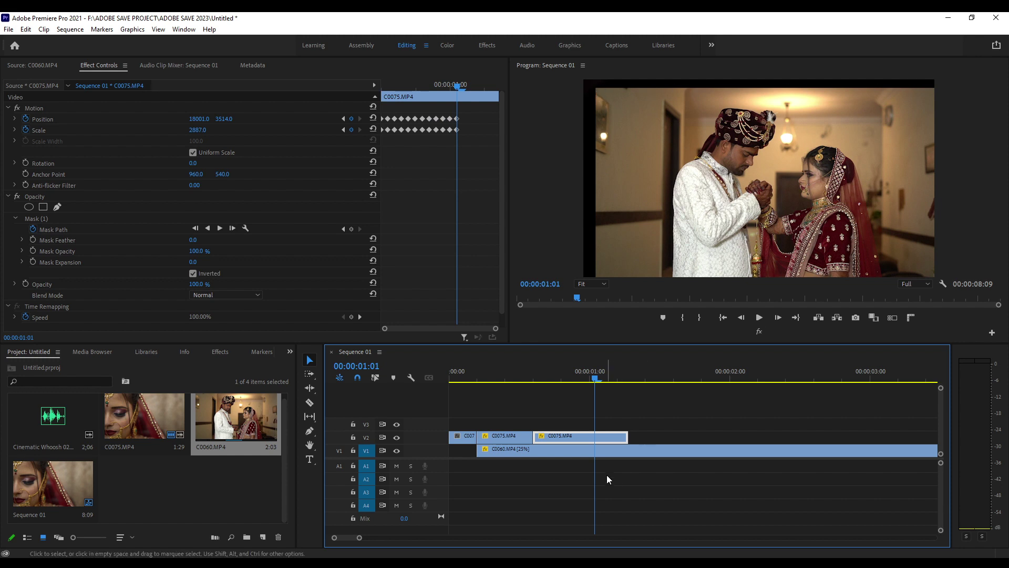
Step: Save the project with the C0060 couple clip selected
click(609, 450)
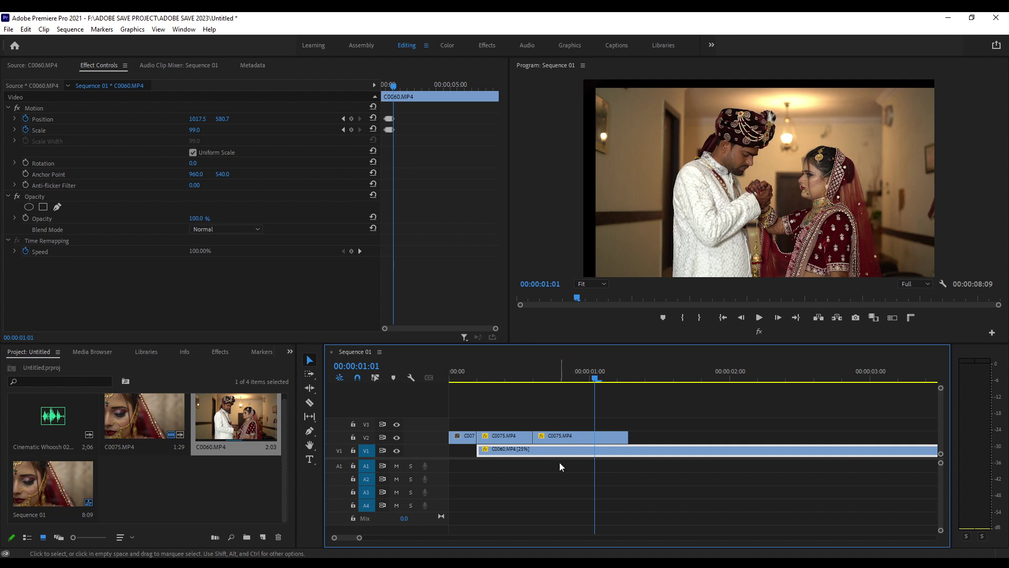
key(ctrl+s)
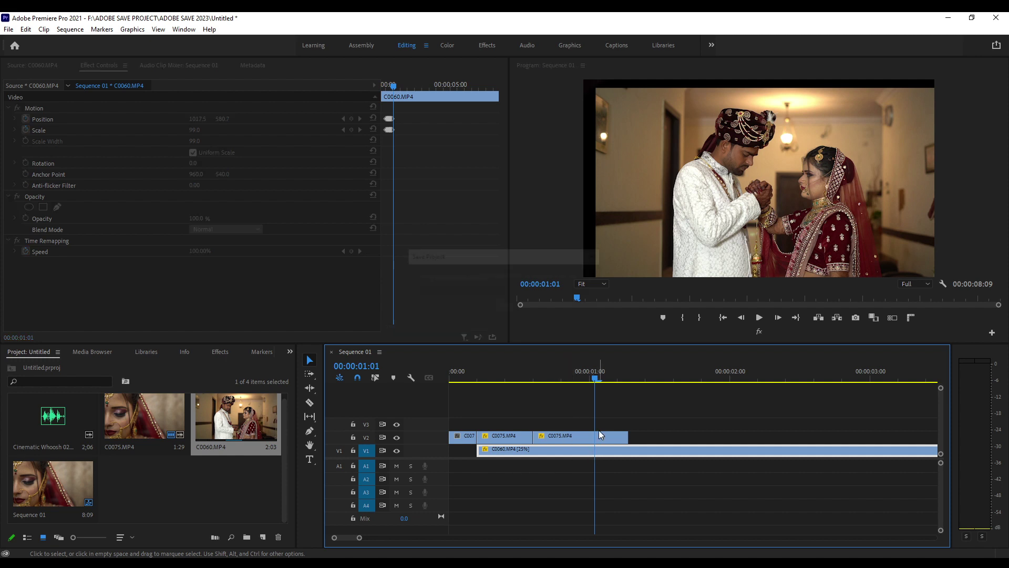
key(Right)
key(Left)
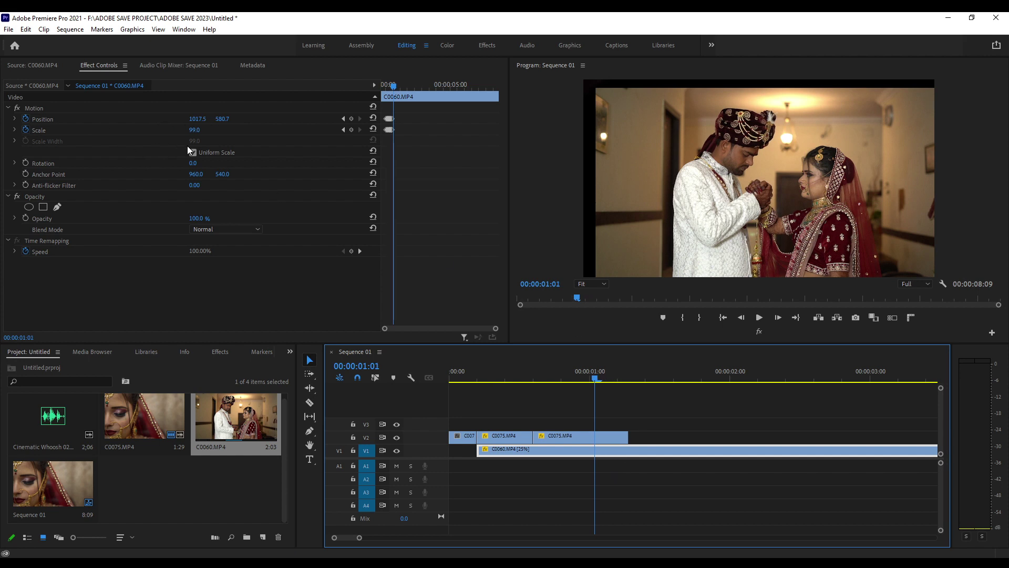
Step: Keyframe C0060 at 00:00:01:01 to Scale 100 and Position 960, 540
click(194, 129)
text(100)
key(Return)
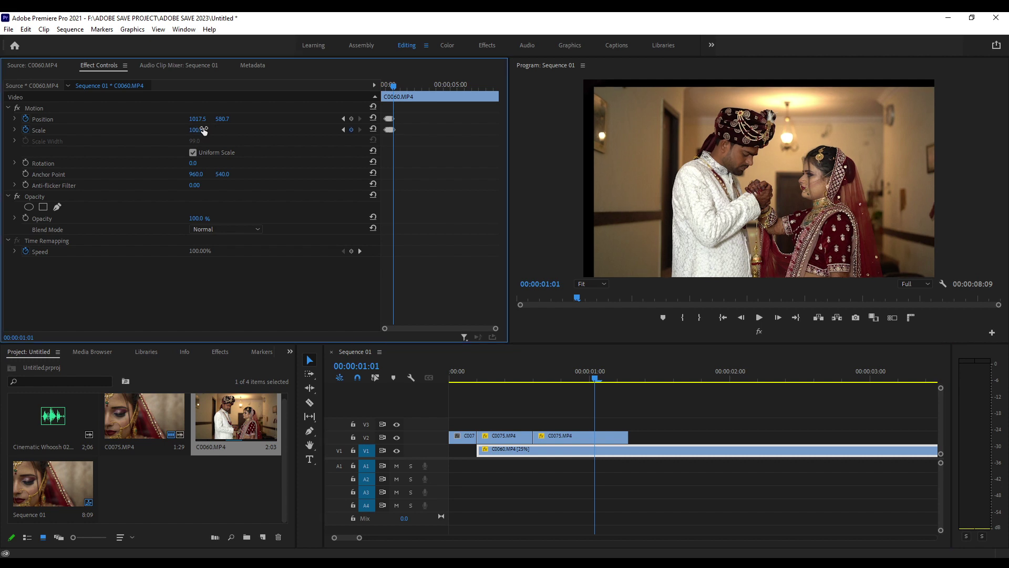
click(201, 118)
text(960)
key(Return)
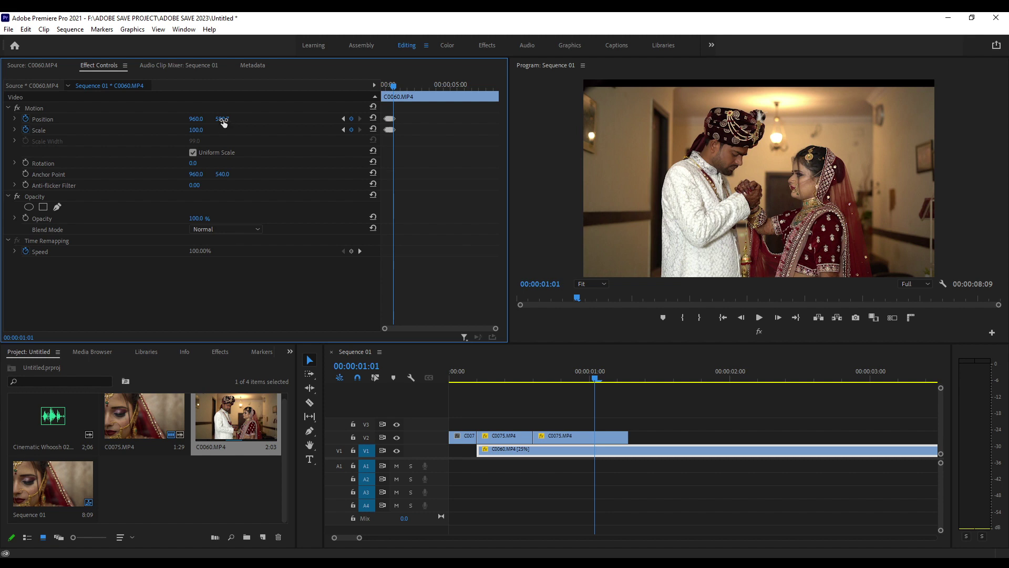
click(222, 120)
text(540)
key(Return)
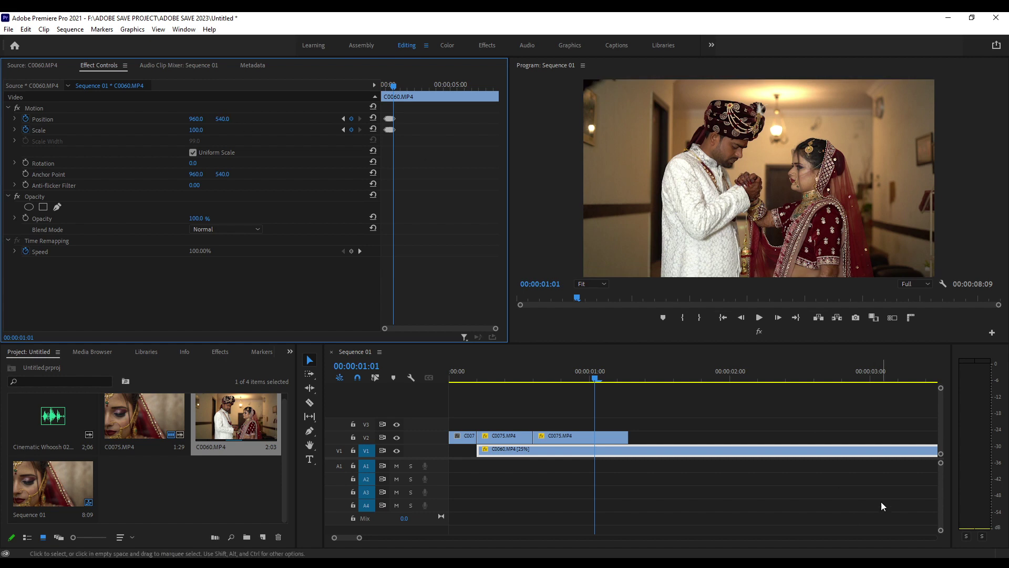
Step: Play back the eye-zoom transition from near the sequence start to preview it
click(614, 446)
key(Down)
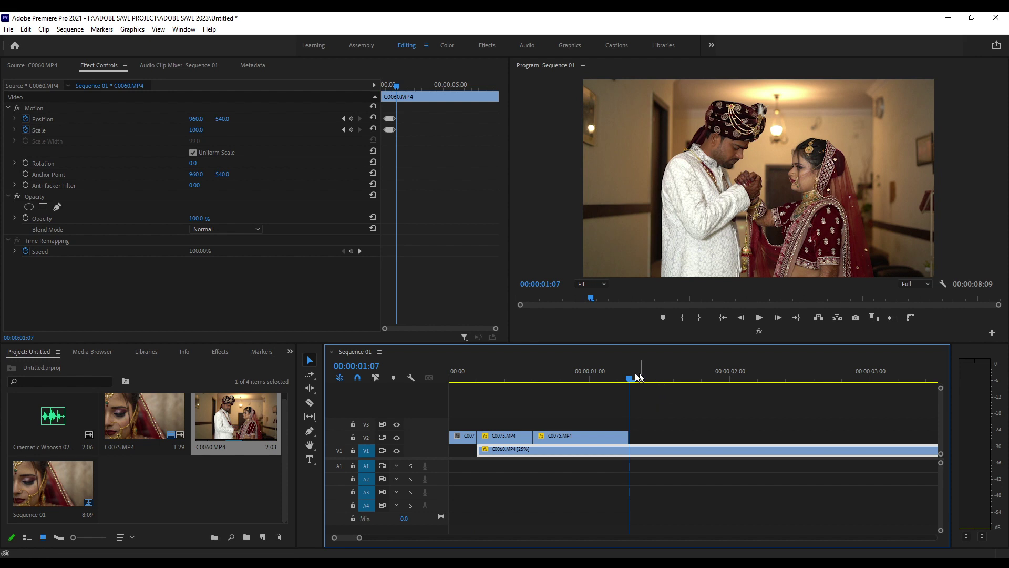
drag(625, 375, 465, 384)
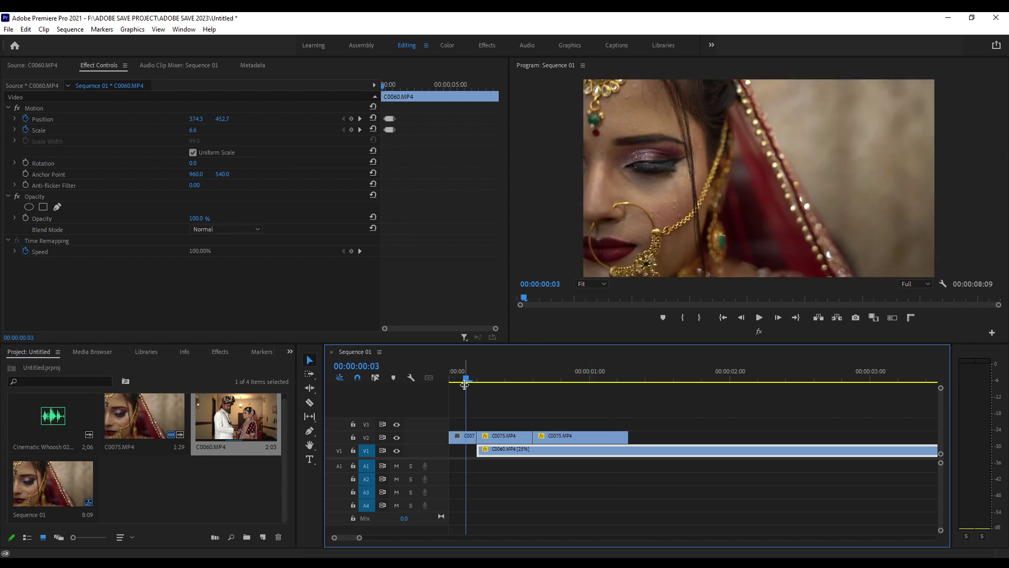
key(space)
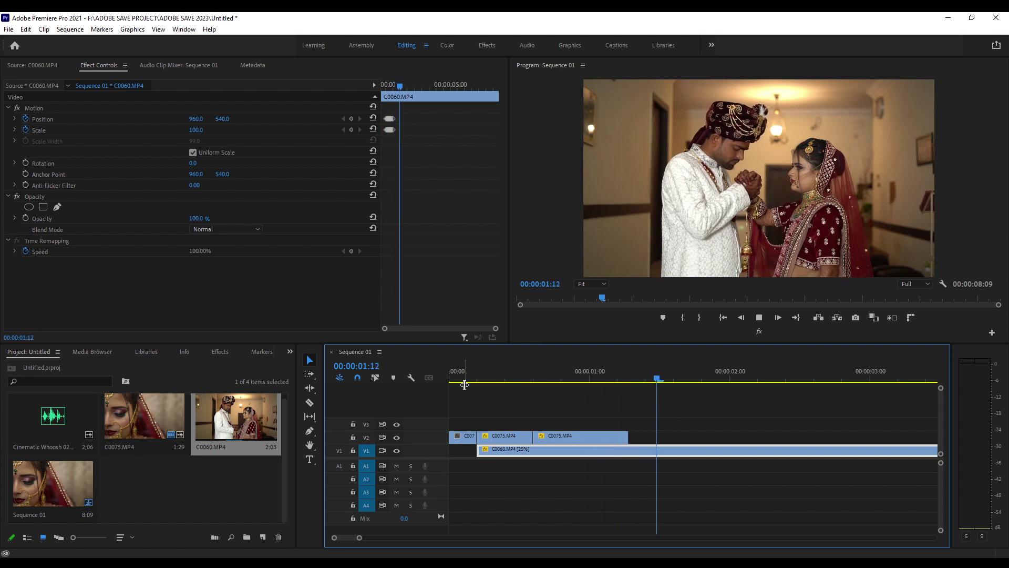
drag(632, 371, 624, 375)
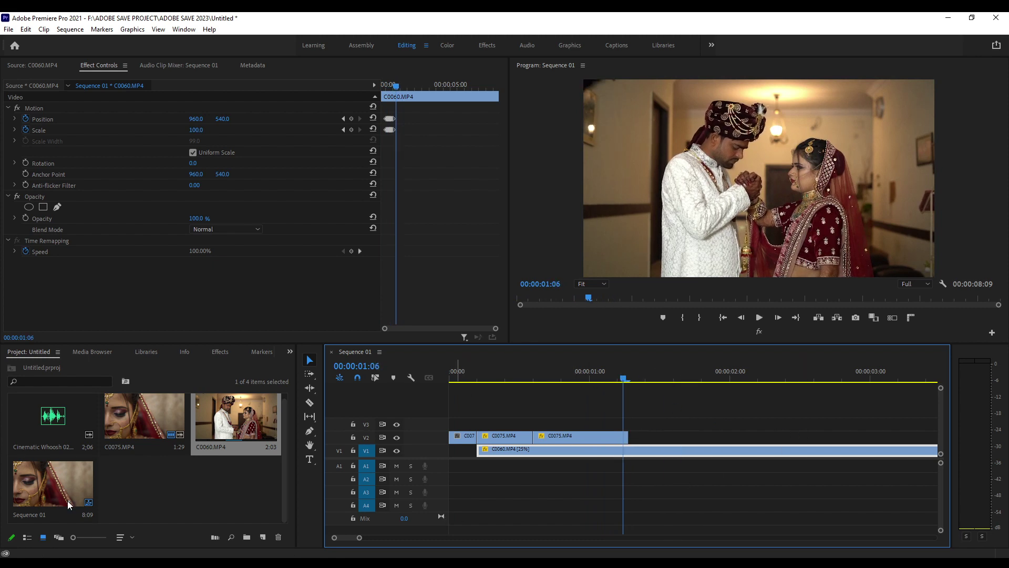
Step: Trim Cinematic Whoosh 02.wav around its loud peak and place it on A1 under the transition
double_click(35, 405)
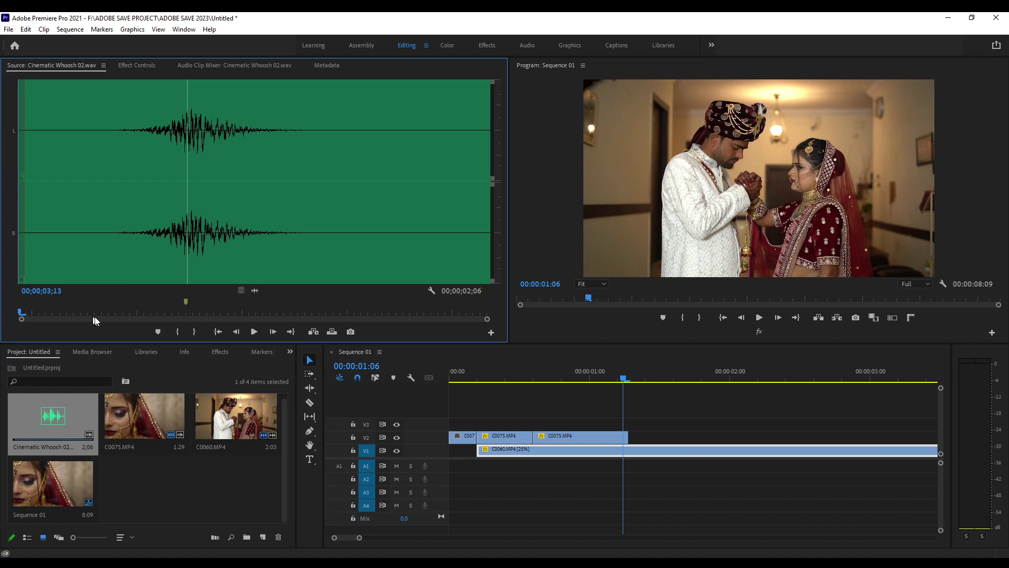
mouse_move(131, 313)
mouse_down()
mouse_move(64, 317)
mouse_move(283, 320)
mouse_up()
key(space)
key(i)
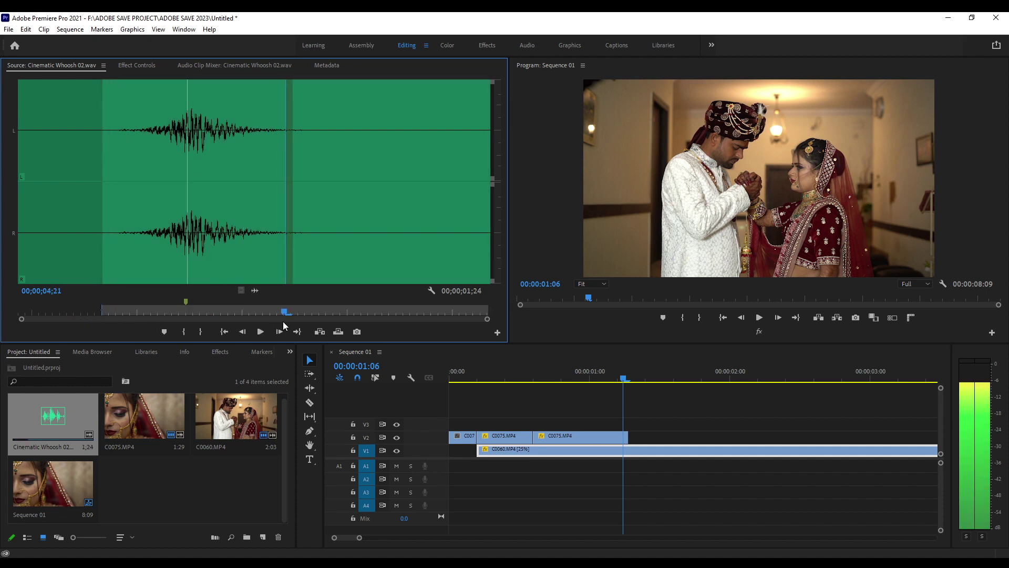
key(o)
mouse_move(254, 290)
mouse_down()
mouse_move(527, 468)
mouse_move(553, 467)
mouse_up()
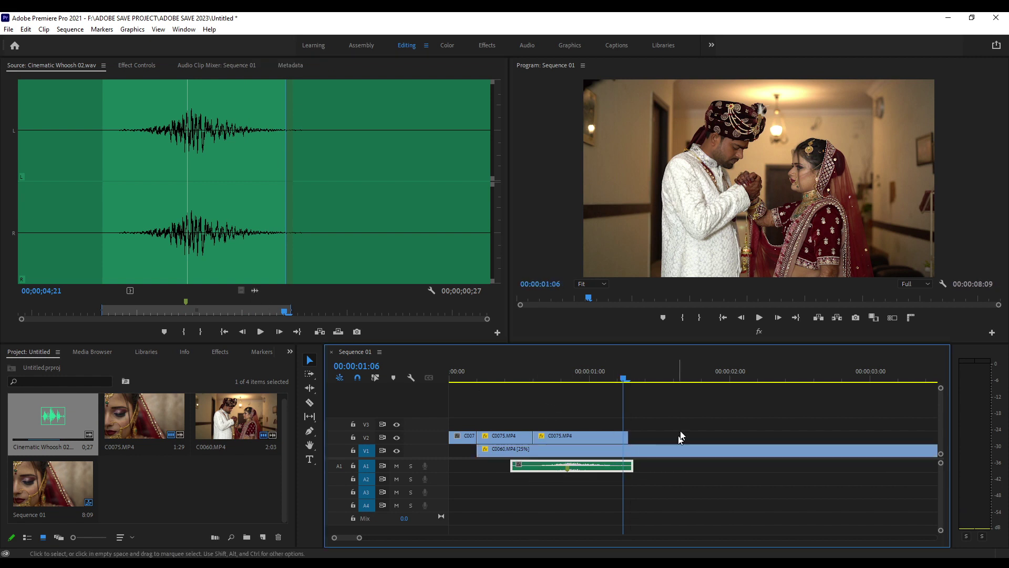
drag(546, 368, 444, 370)
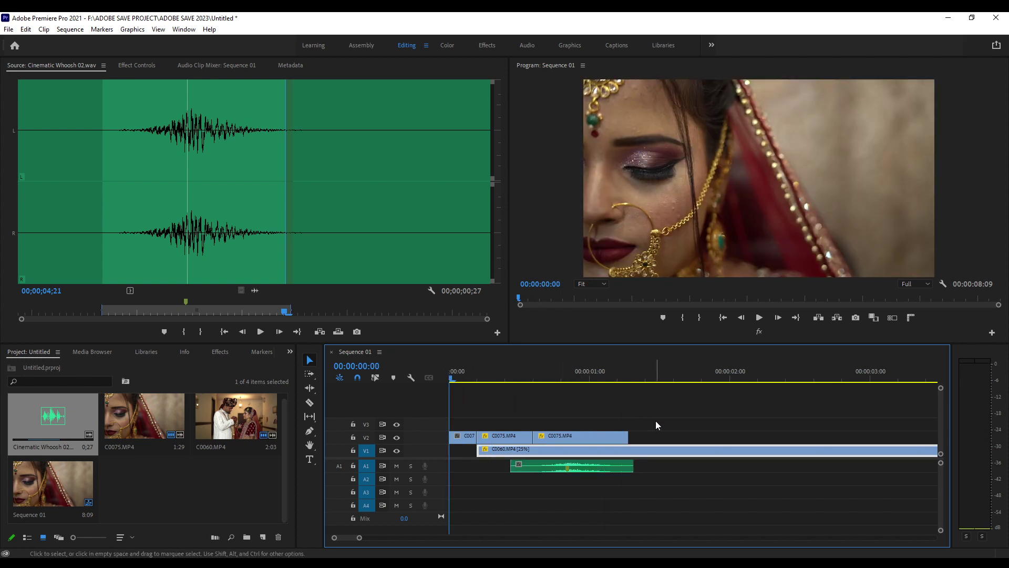
key(space)
key(space)
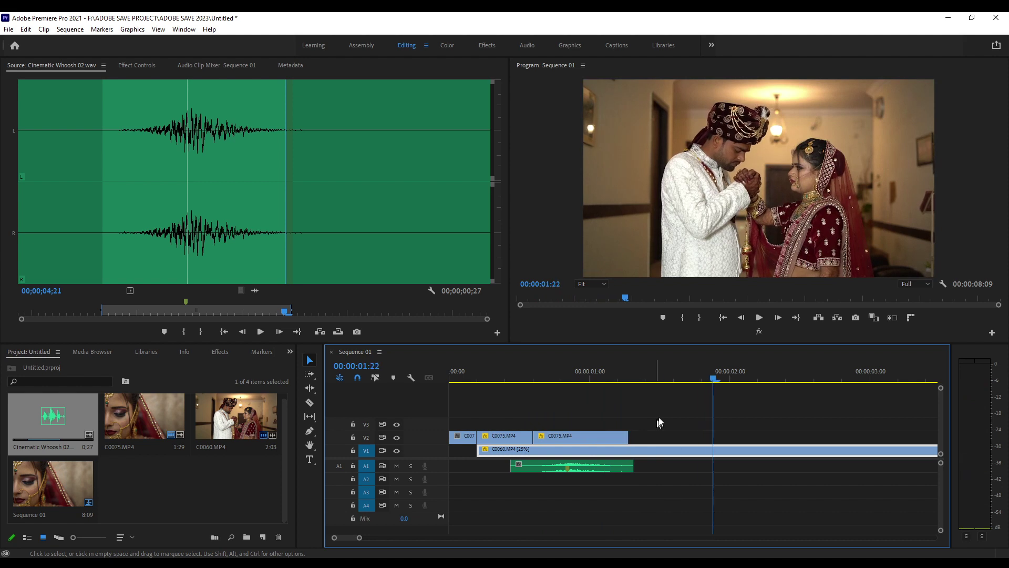
click(525, 378)
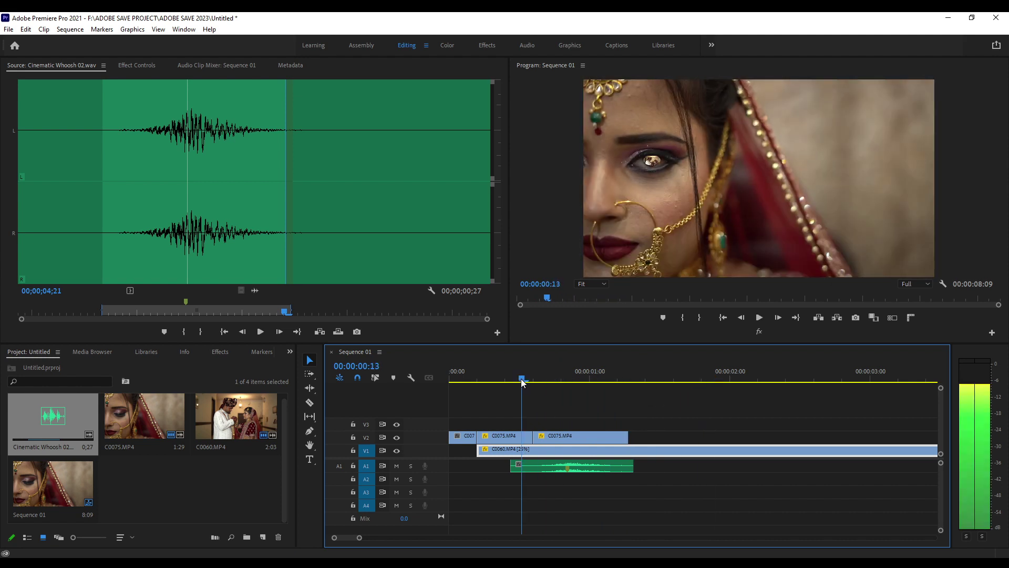
click(505, 436)
click(413, 400)
key(Home)
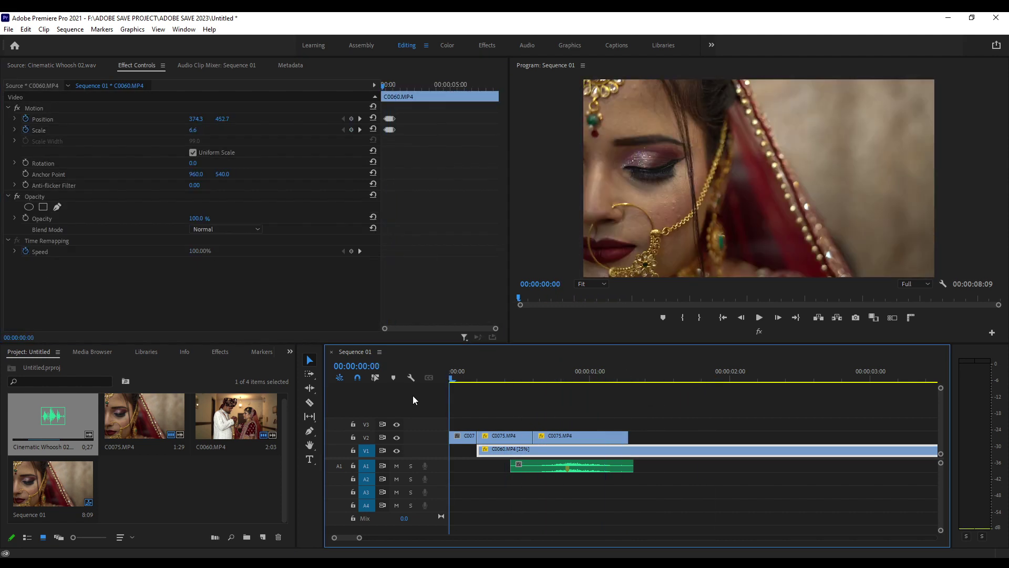
key(ctrl+grave)
key(space)
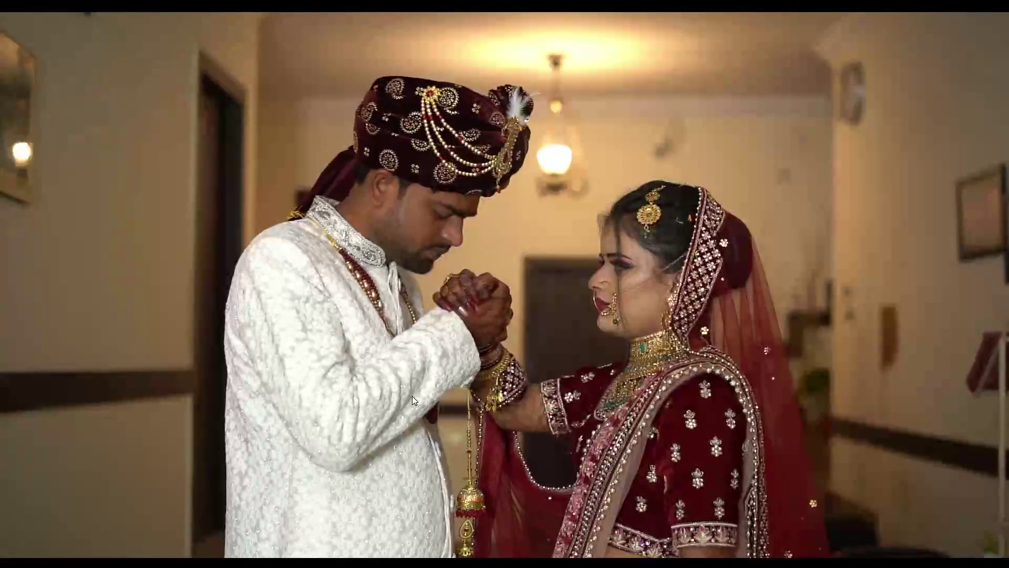
key(Escape)
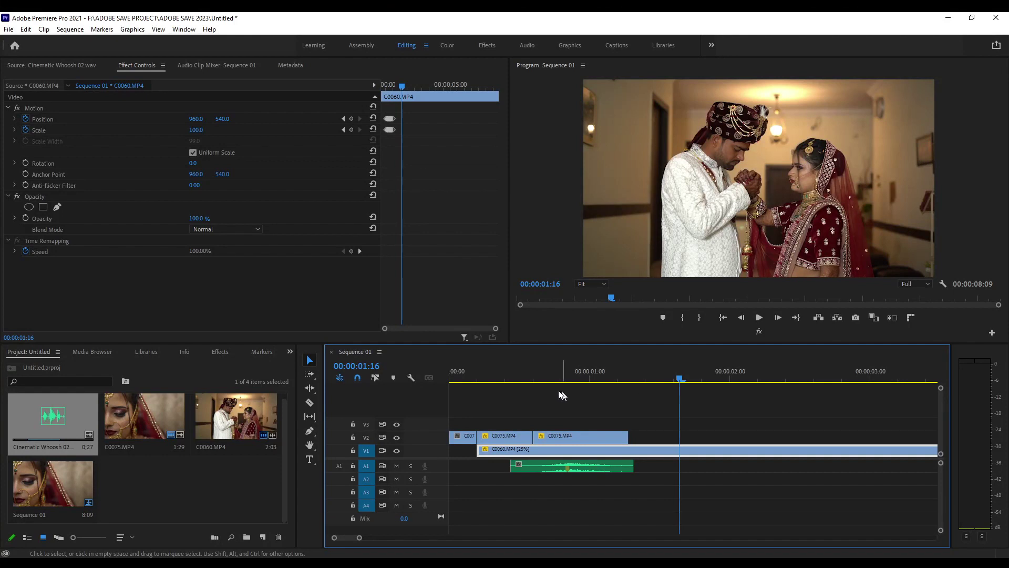
click(467, 380)
drag(470, 380, 479, 383)
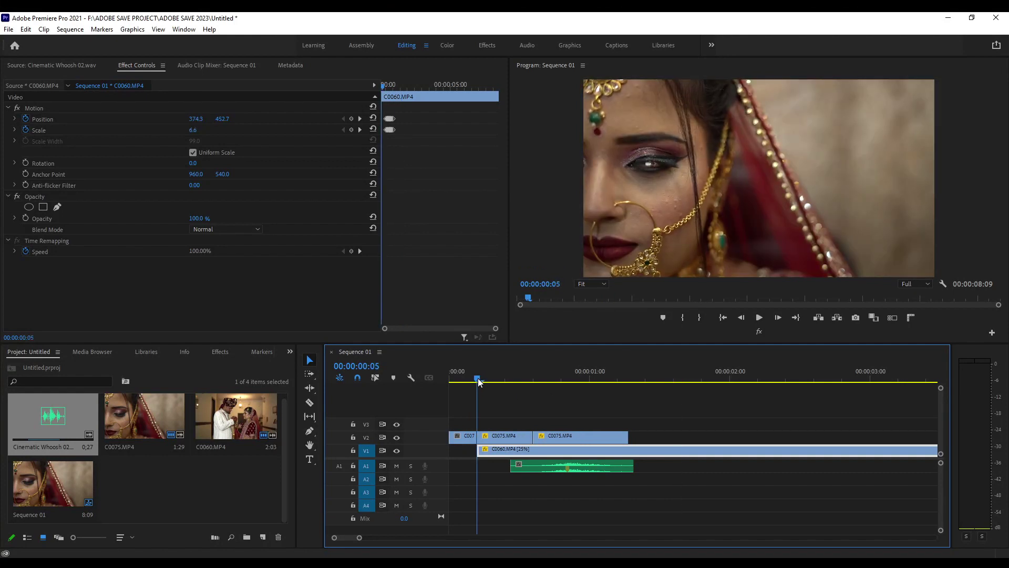